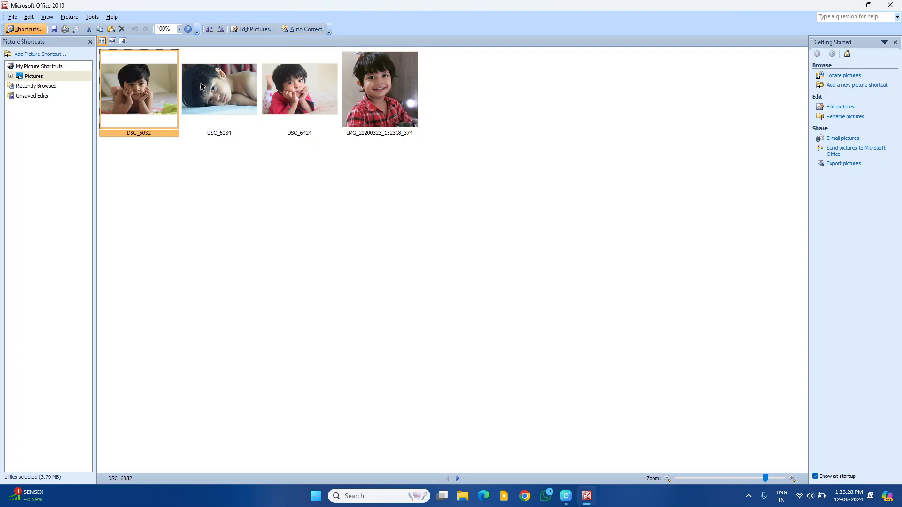
Step: Enlarge the picture thumbnails in the Pictures folder to 150% zoom
{"action": "left_click", "coordinate": [308, 256]}
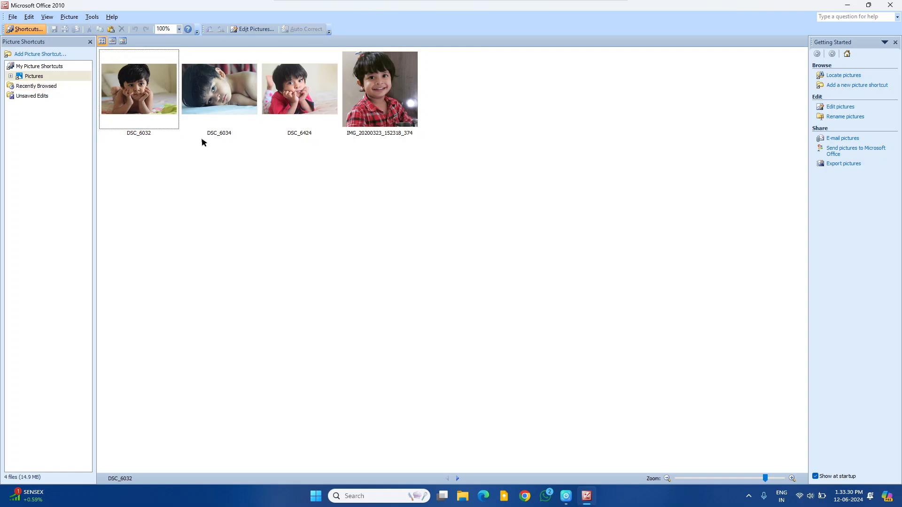
{"action": "left_click", "coordinate": [409, 109]}
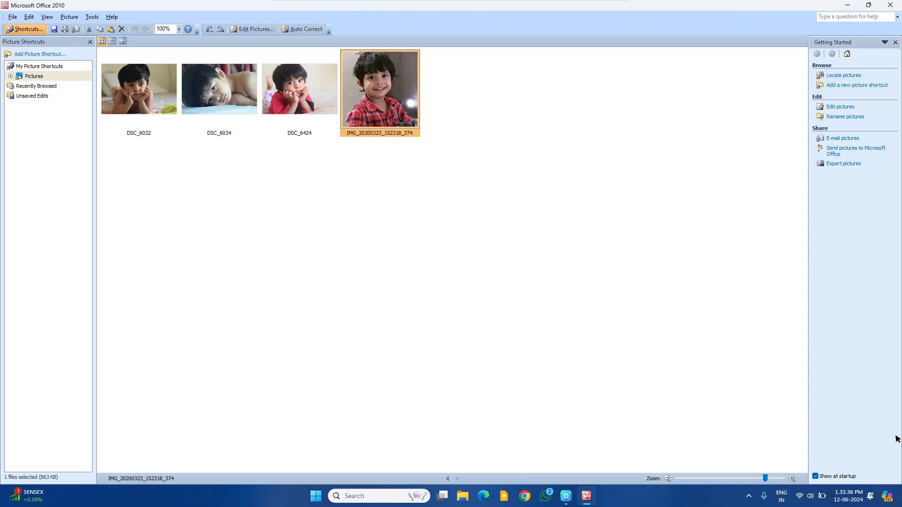
{"action": "left_click_drag", "start_coordinate": [764, 477], "coordinate": [798, 475]}
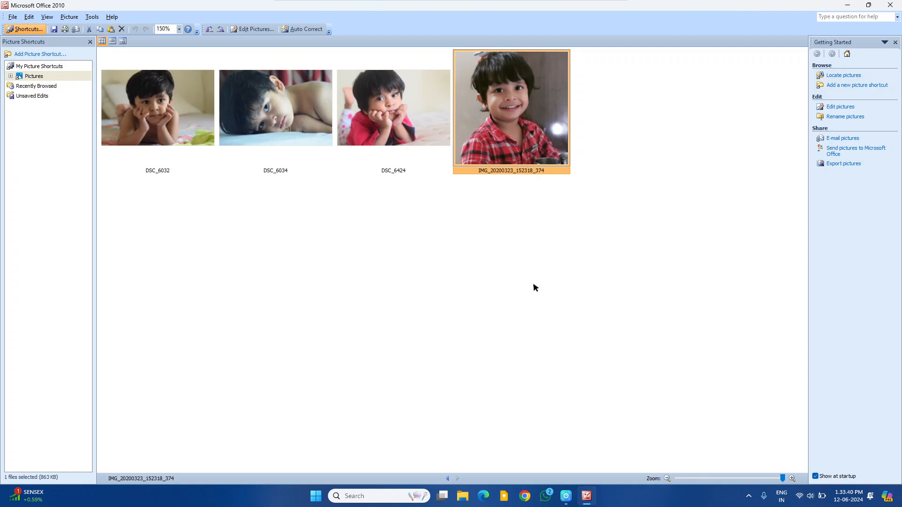
{"action": "left_click", "coordinate": [642, 350]}
Step: Open the picture DSC_6032 on its own and look through the available zoom levels
{"action": "left_click", "coordinate": [167, 103]}
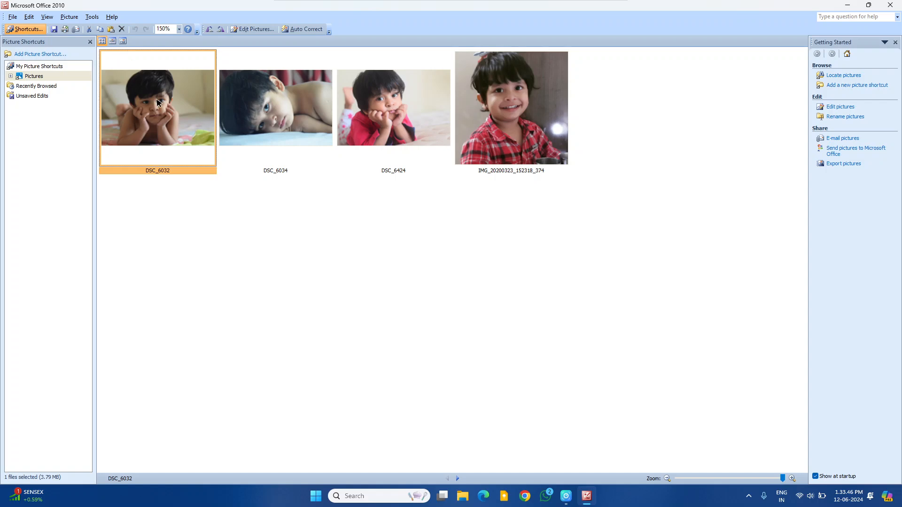
{"action": "double_click", "coordinate": [157, 103]}
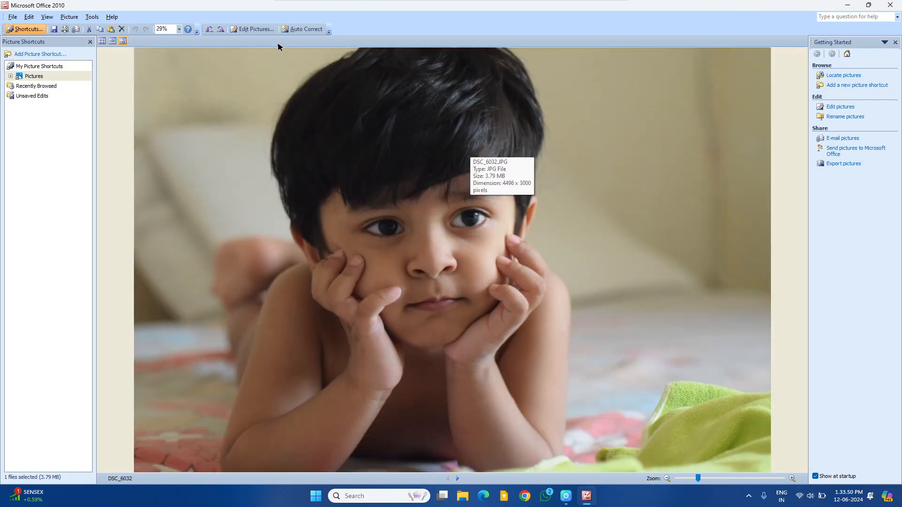
{"action": "left_click", "coordinate": [179, 29]}
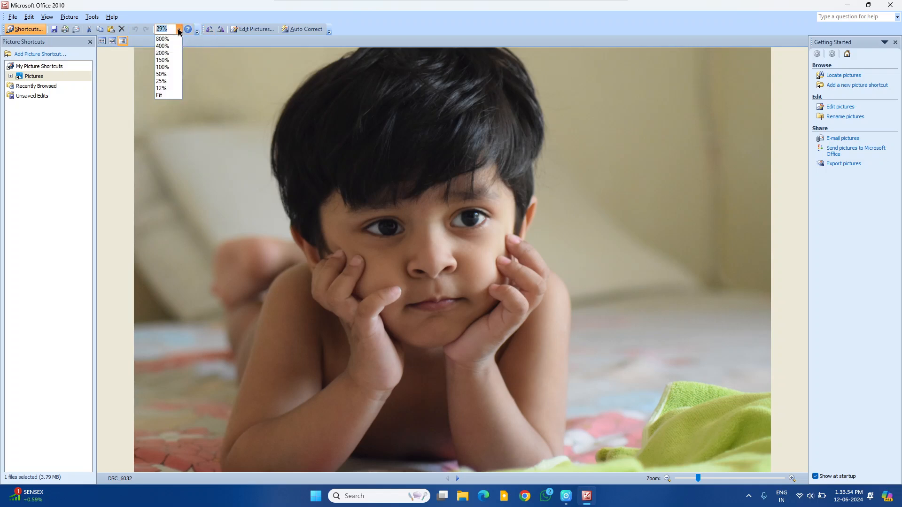
{"action": "left_click", "coordinate": [179, 29]}
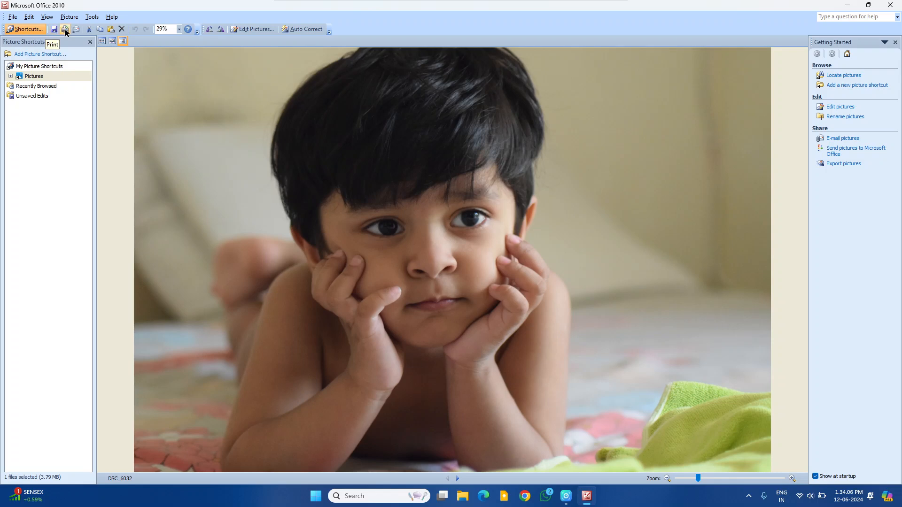
Step: Compare the filmstrip and thumbnail views, and return to the single picture view of DSC_6032
{"action": "left_click", "coordinate": [112, 42]}
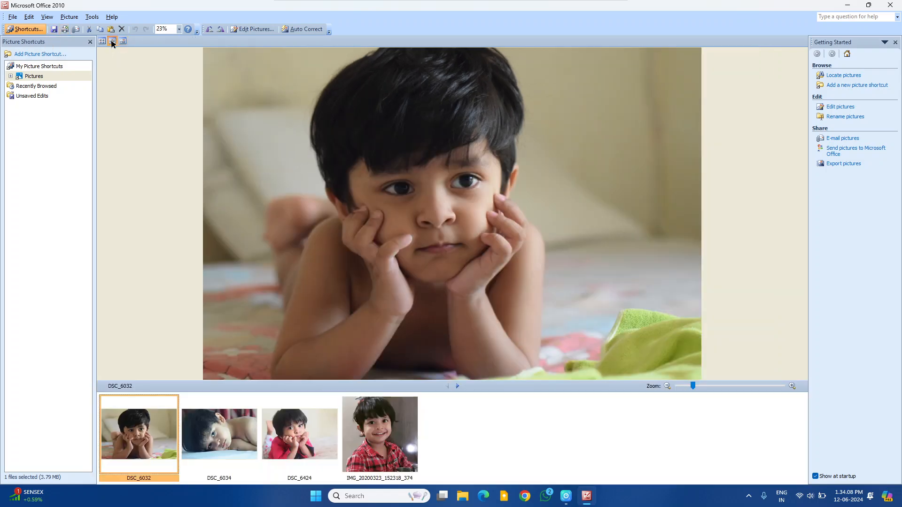
{"action": "left_click", "coordinate": [102, 41]}
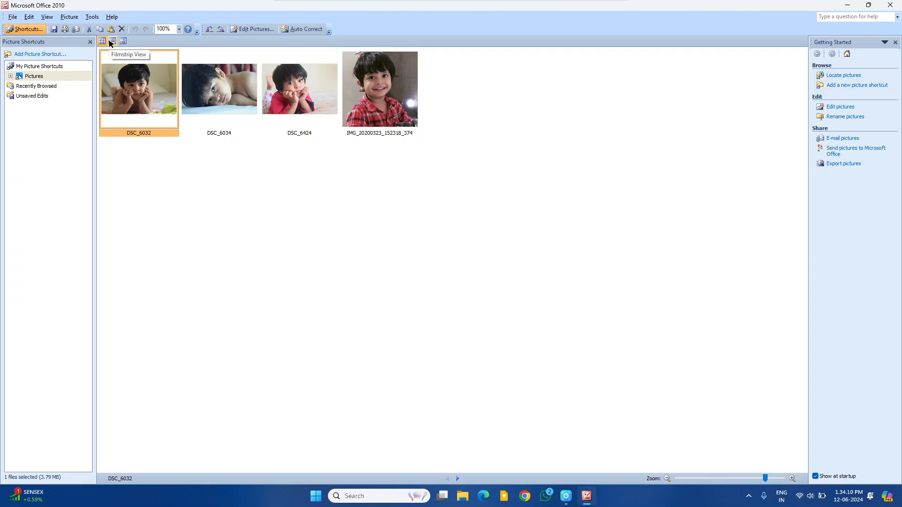
{"action": "left_click", "coordinate": [112, 42]}
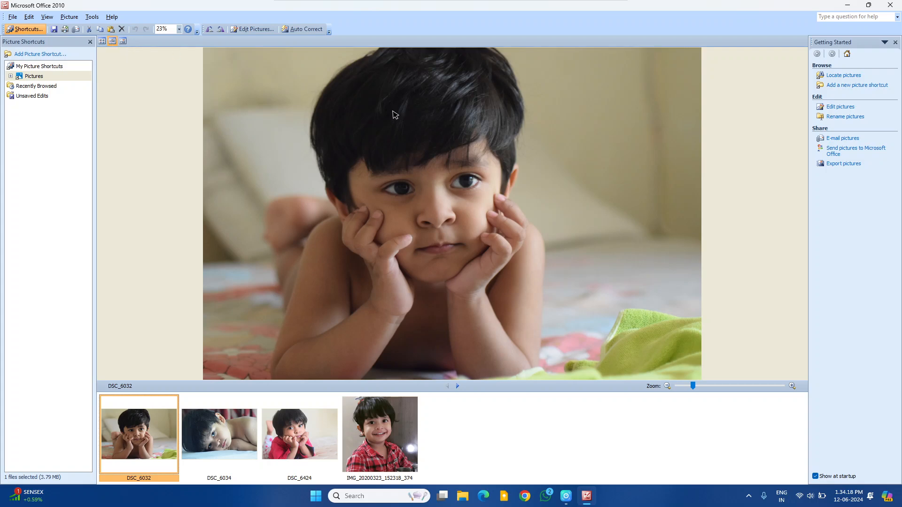
{"action": "left_click", "coordinate": [123, 41]}
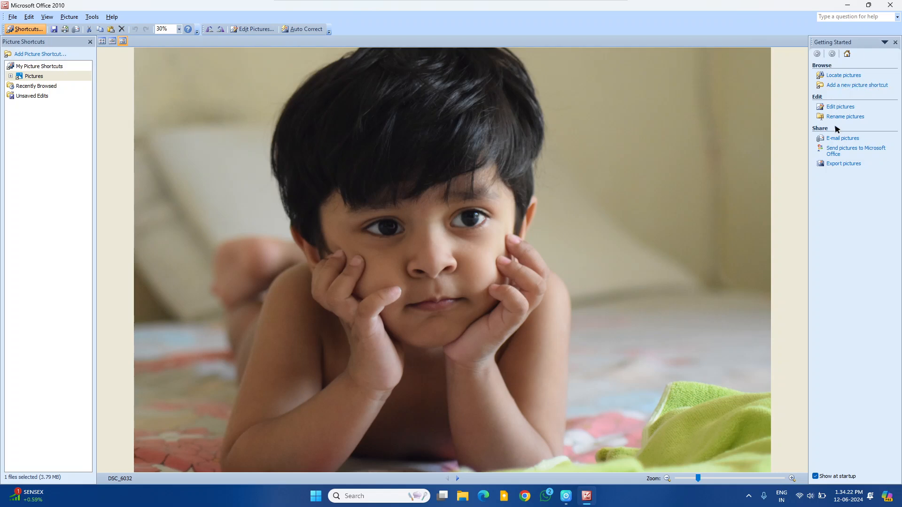
Step: Bring up the picture editing tools and review the Compress Pictures settings for DSC_6032
{"action": "left_click", "coordinate": [252, 31]}
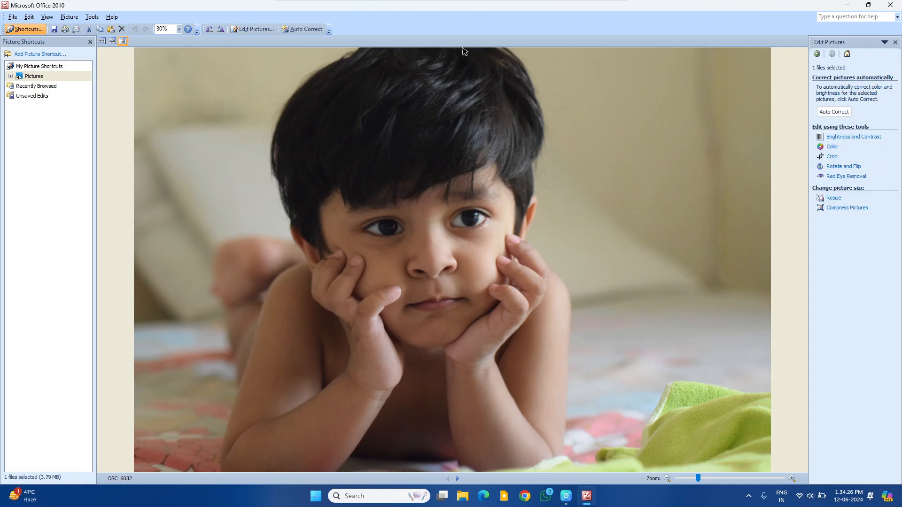
{"action": "left_click", "coordinate": [841, 208]}
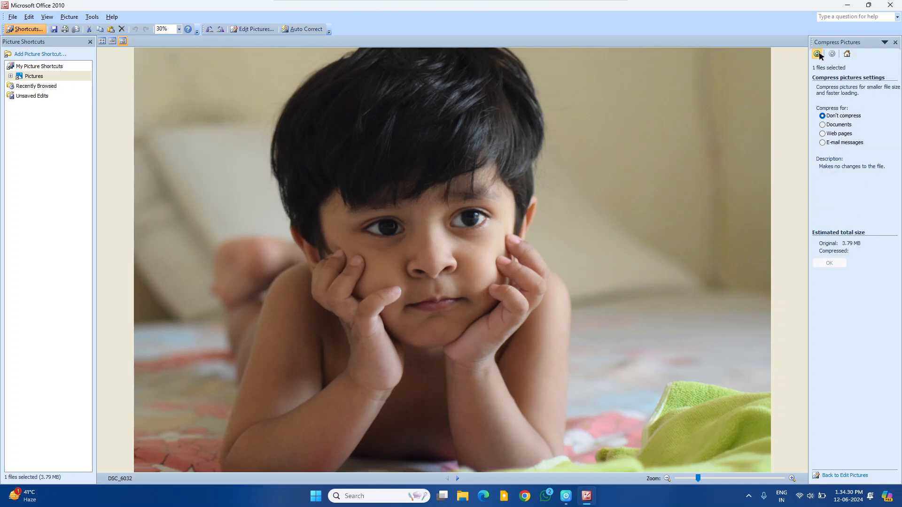
{"action": "left_click", "coordinate": [817, 54]}
Step: Open the Resize settings and preview the predefined and custom width x height options
{"action": "left_click", "coordinate": [838, 199]}
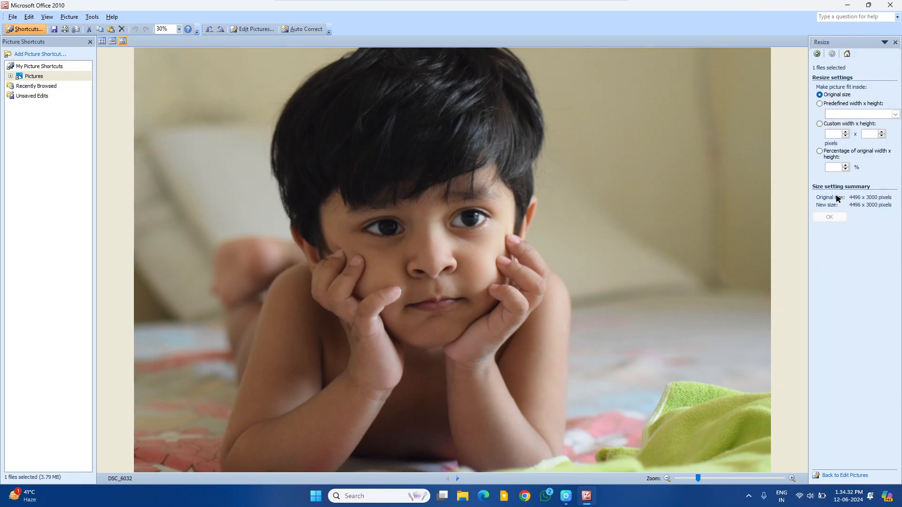
{"action": "left_click", "coordinate": [827, 105]}
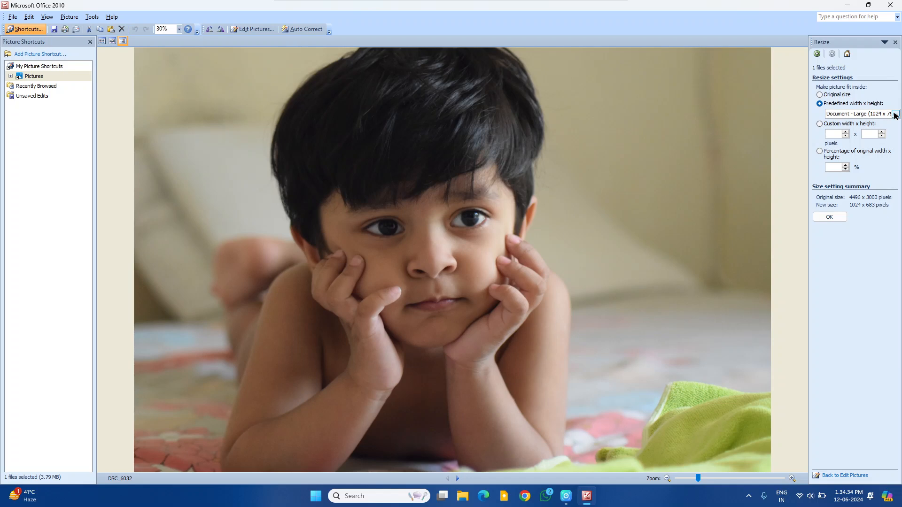
{"action": "left_click", "coordinate": [832, 126]}
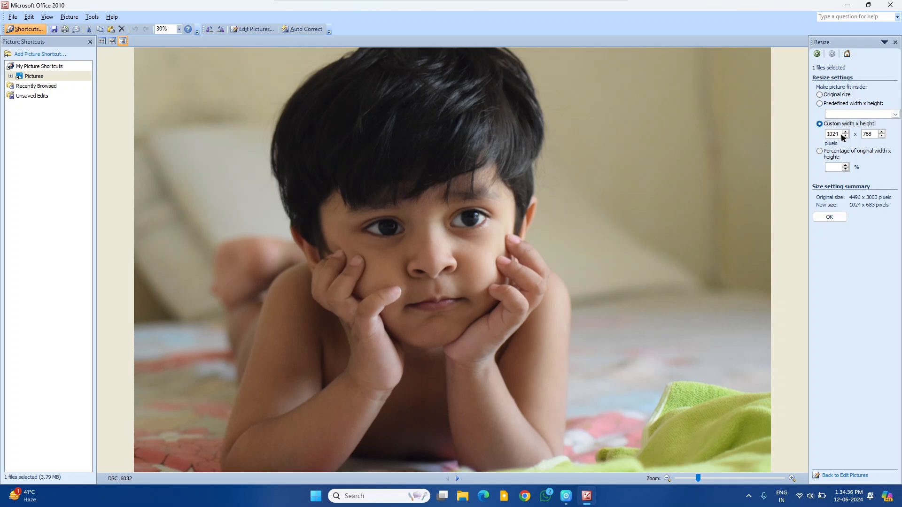
Step: Try resizing the picture by percentage of its original width x height, lowering the value gradually below 97%
{"action": "left_click", "coordinate": [820, 153]}
{"action": "left_click", "coordinate": [846, 169]}
{"action": "left_click", "coordinate": [846, 169]}
{"action": "left_click", "coordinate": [845, 169]}
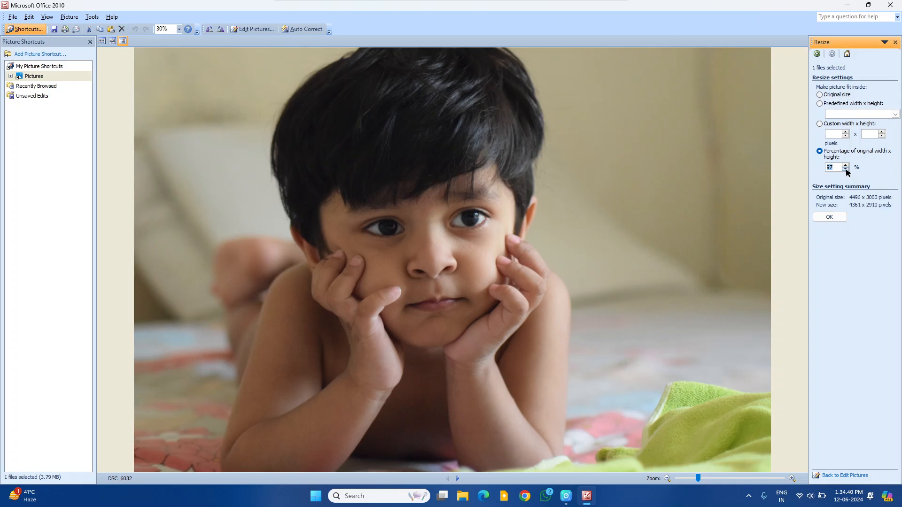
{"action": "left_click", "coordinate": [845, 169]}
{"action": "left_click", "coordinate": [845, 169]}
{"action": "left_click", "coordinate": [846, 169]}
{"action": "left_click", "coordinate": [846, 169]}
{"action": "left_click", "coordinate": [845, 169]}
{"action": "left_click", "coordinate": [846, 169]}
{"action": "left_click", "coordinate": [845, 169]}
{"action": "left_click", "coordinate": [846, 169]}
{"action": "left_click", "coordinate": [845, 169]}
Step: Try the predefined resize option Document - Small (800 x 600 px) and close the resize settings without applying it
{"action": "left_click", "coordinate": [831, 104]}
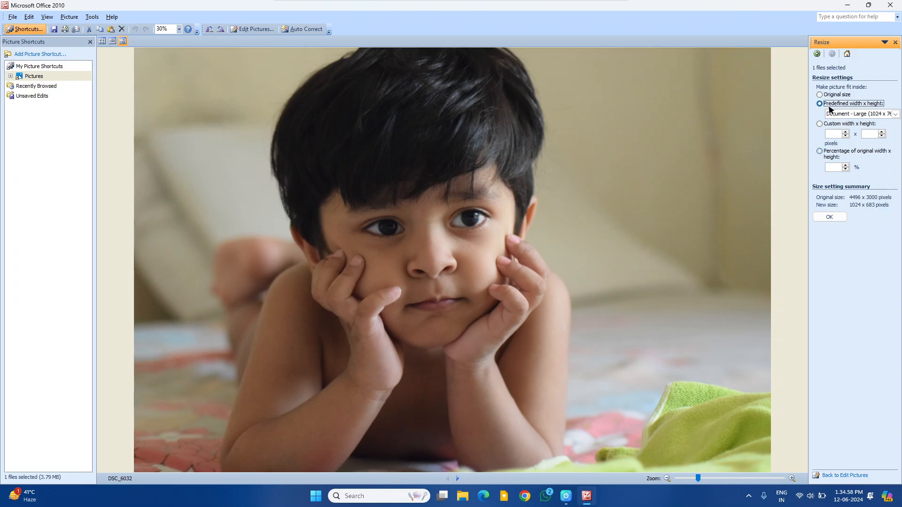
{"action": "left_click", "coordinate": [895, 114]}
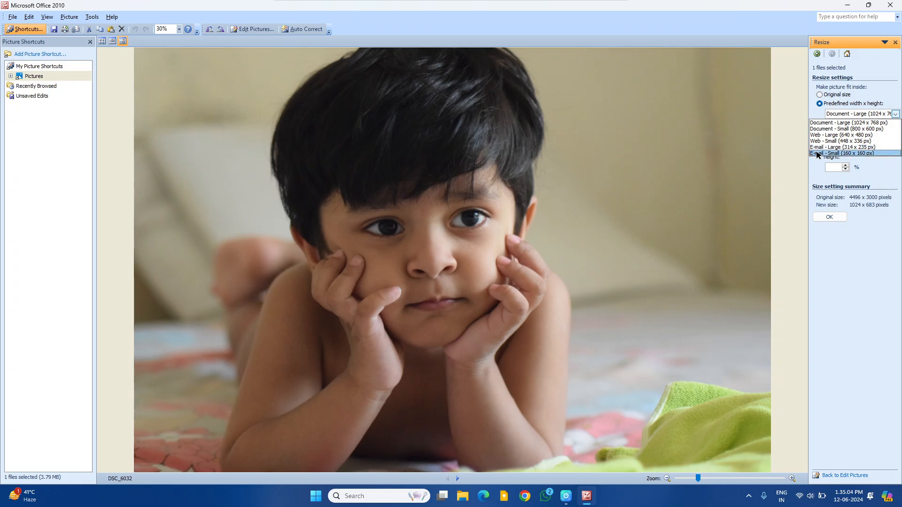
{"action": "left_click", "coordinate": [866, 129]}
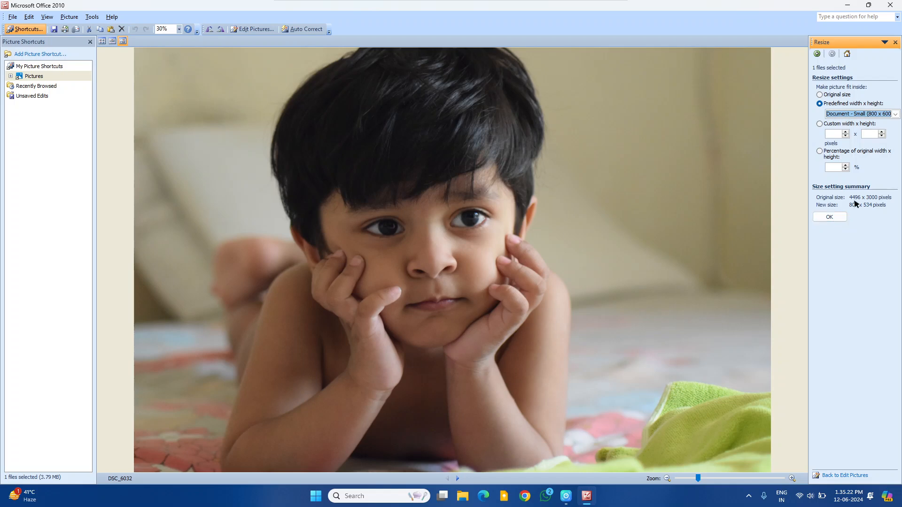
{"action": "left_click", "coordinate": [894, 43]}
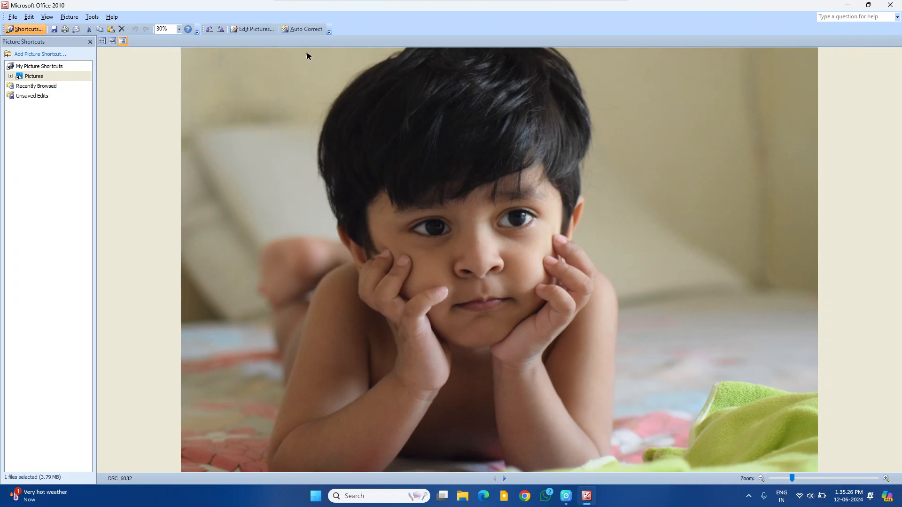
Step: Reopen the picture editing tools and review the Red Eye Removal options
{"action": "left_click", "coordinate": [263, 30]}
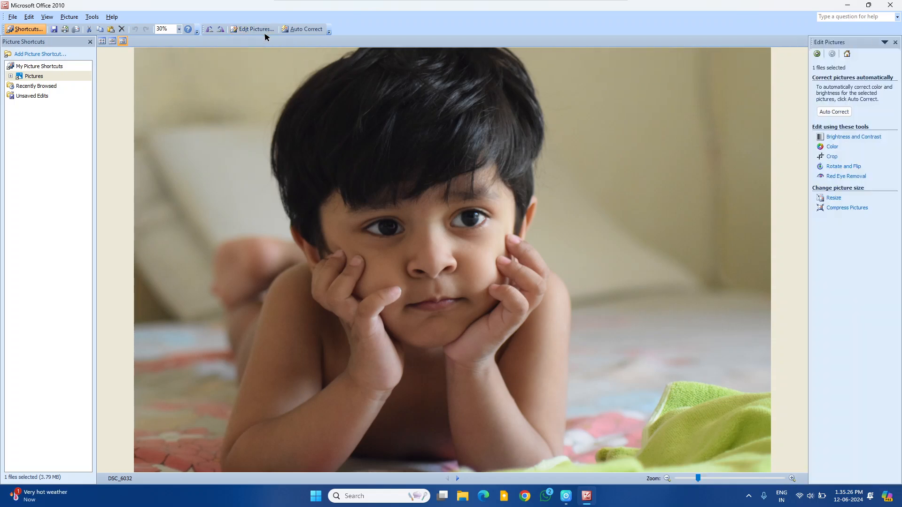
{"action": "left_click", "coordinate": [841, 178]}
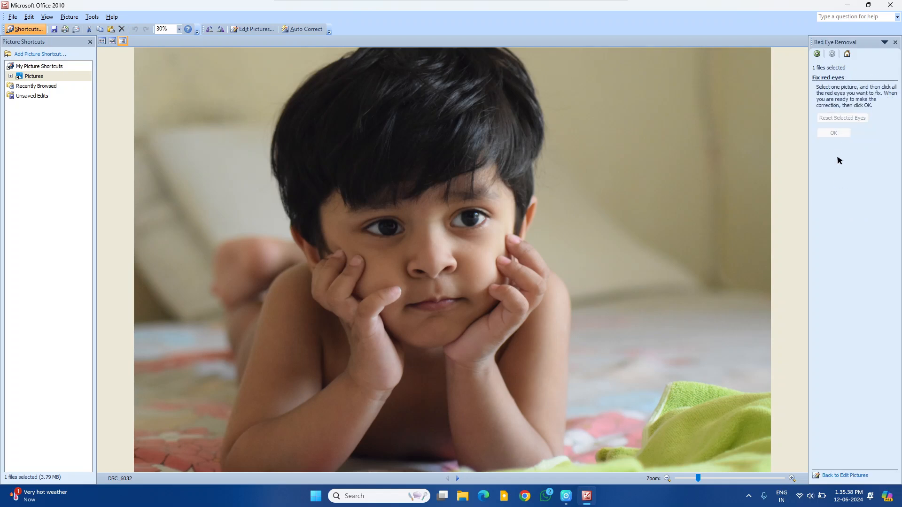
{"action": "left_click", "coordinate": [817, 54]}
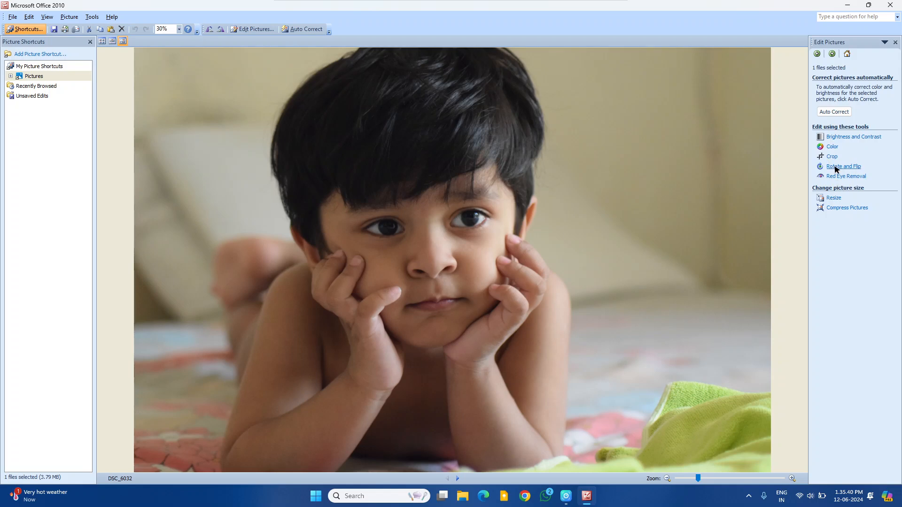
Step: Try rotating the picture by degree, raising the angle past 6 and reducing it to 2 degrees
{"action": "left_click", "coordinate": [840, 168]}
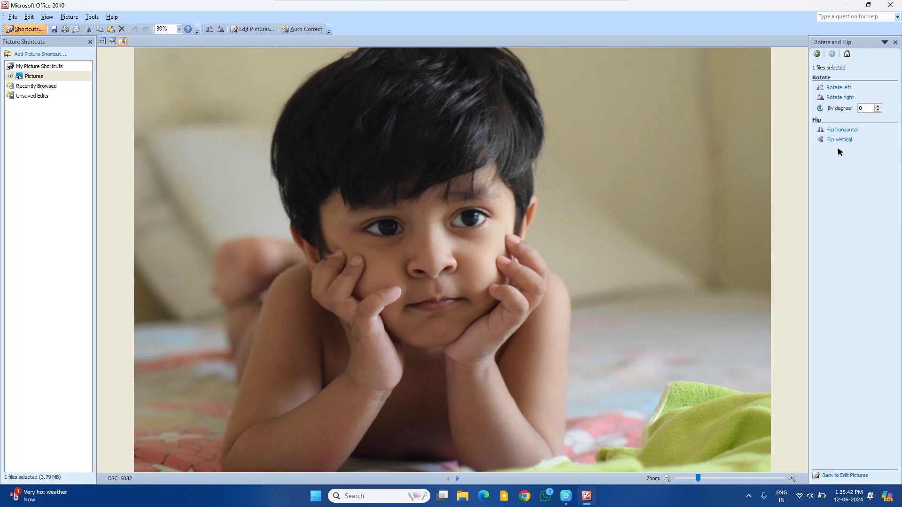
{"action": "left_click", "coordinate": [877, 106]}
{"action": "left_click", "coordinate": [877, 106]}
{"action": "left_click", "coordinate": [877, 106]}
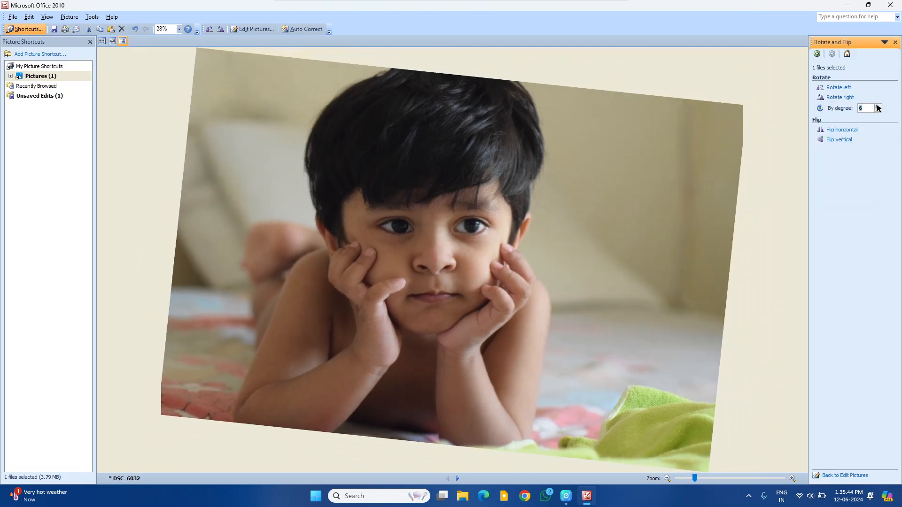
{"action": "left_click", "coordinate": [877, 107]}
{"action": "left_click", "coordinate": [877, 106]}
{"action": "left_click", "coordinate": [878, 109]}
{"action": "left_click", "coordinate": [877, 109]}
{"action": "left_click", "coordinate": [878, 109]}
{"action": "left_click", "coordinate": [877, 109]}
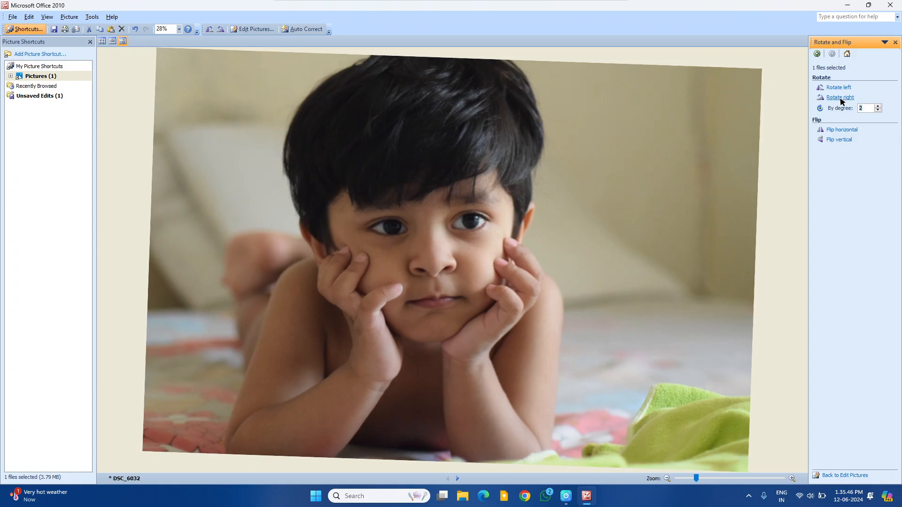
Step: Try quarter-turn rotations of the picture to the right and left, and set its rotation back to 0 degrees
{"action": "left_click", "coordinate": [840, 97]}
{"action": "left_click", "coordinate": [839, 89]}
{"action": "left_click", "coordinate": [839, 97]}
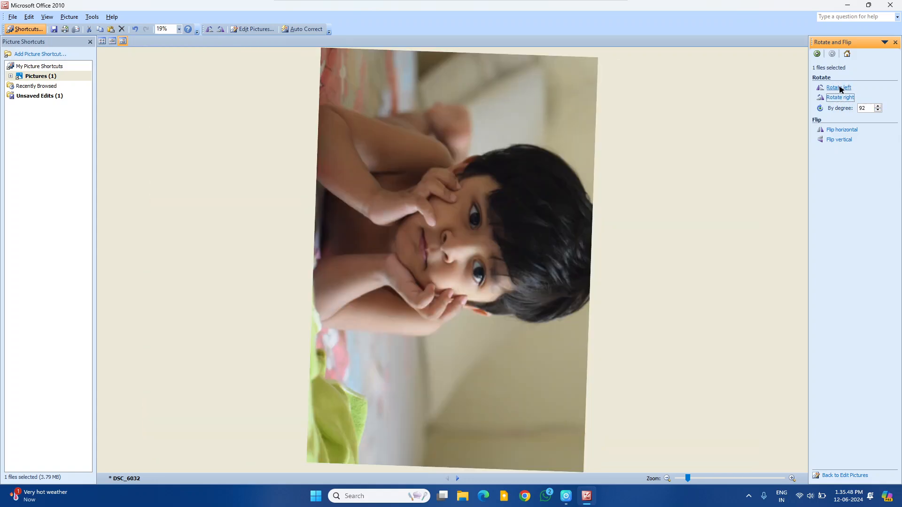
{"action": "left_click", "coordinate": [839, 88]}
{"action": "left_click", "coordinate": [877, 110]}
{"action": "left_click", "coordinate": [877, 110]}
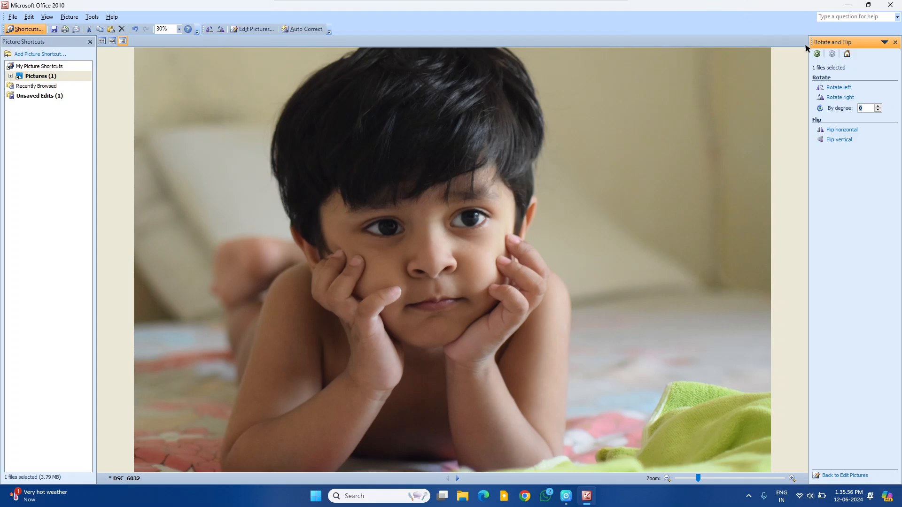
Step: Try a 3 x 4 landscape crop of about 2067 x 1551 pixels around the child's face, leaving the crop settings without applying it
{"action": "left_click", "coordinate": [816, 54]}
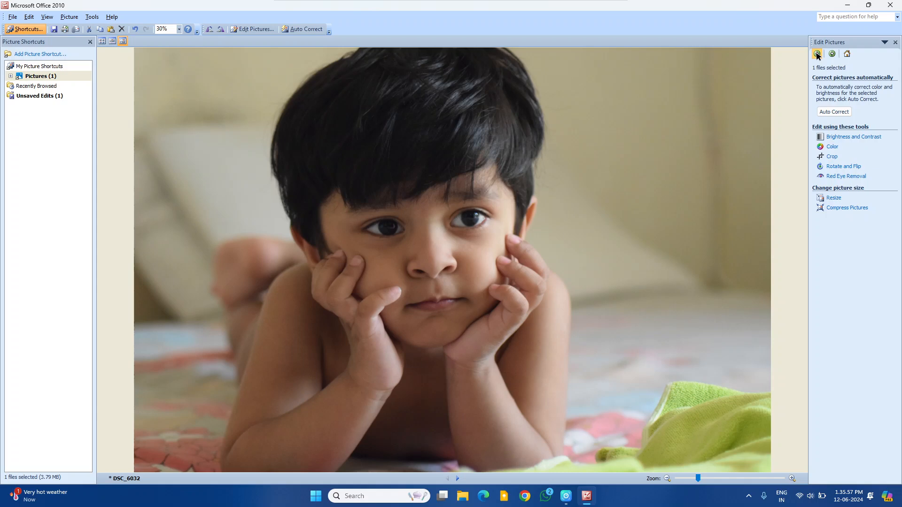
{"action": "left_click", "coordinate": [831, 156]}
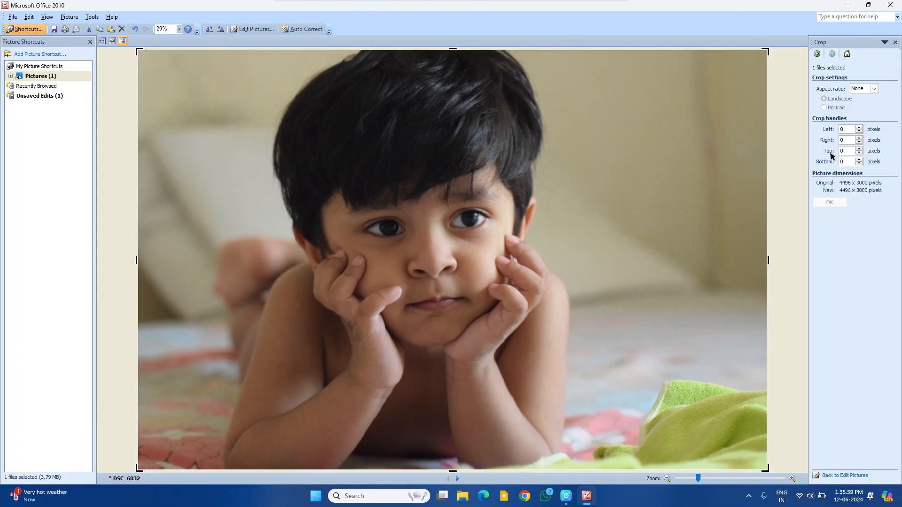
{"action": "left_click", "coordinate": [875, 90]}
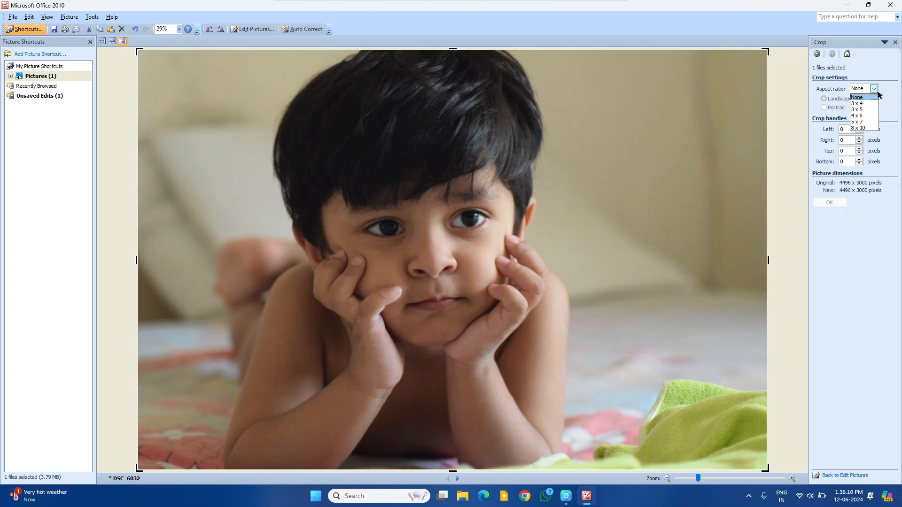
{"action": "left_click", "coordinate": [858, 103]}
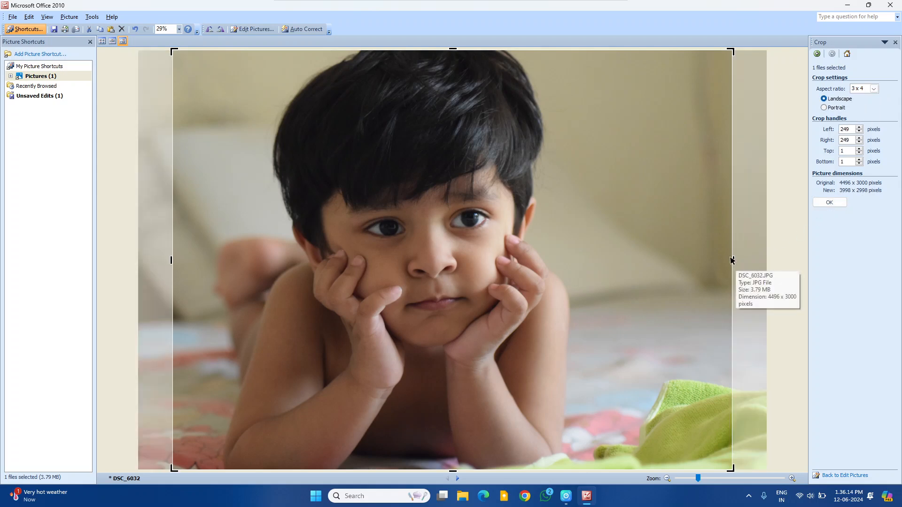
{"action": "left_click_drag", "start_coordinate": [732, 261], "coordinate": [468, 327]}
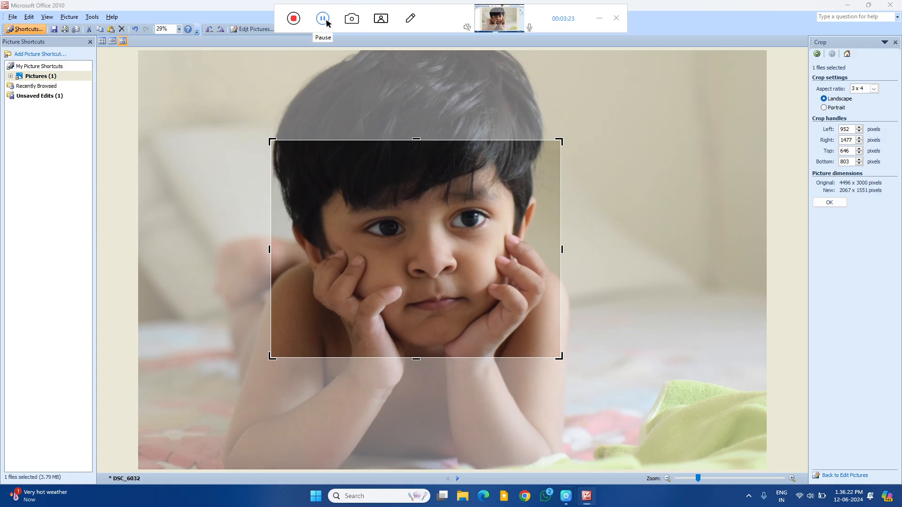
{"action": "left_click", "coordinate": [322, 20]}
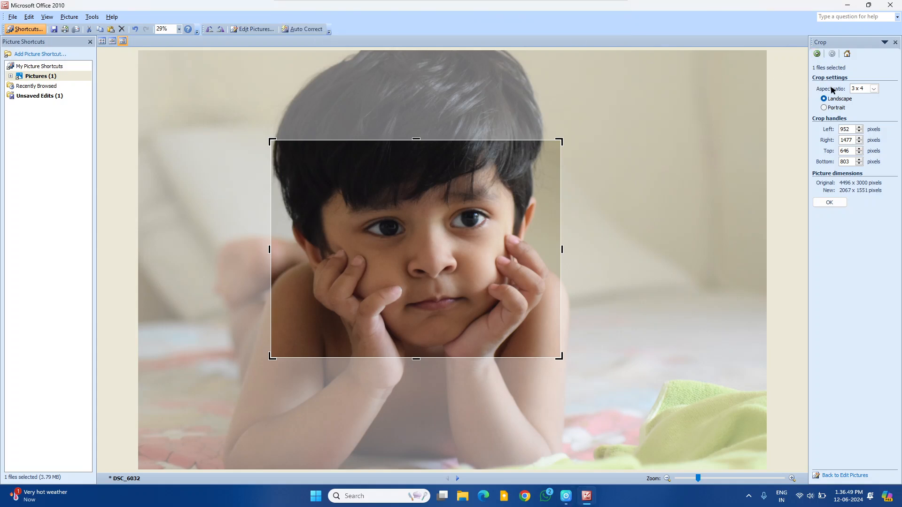
{"action": "left_click", "coordinate": [817, 54]}
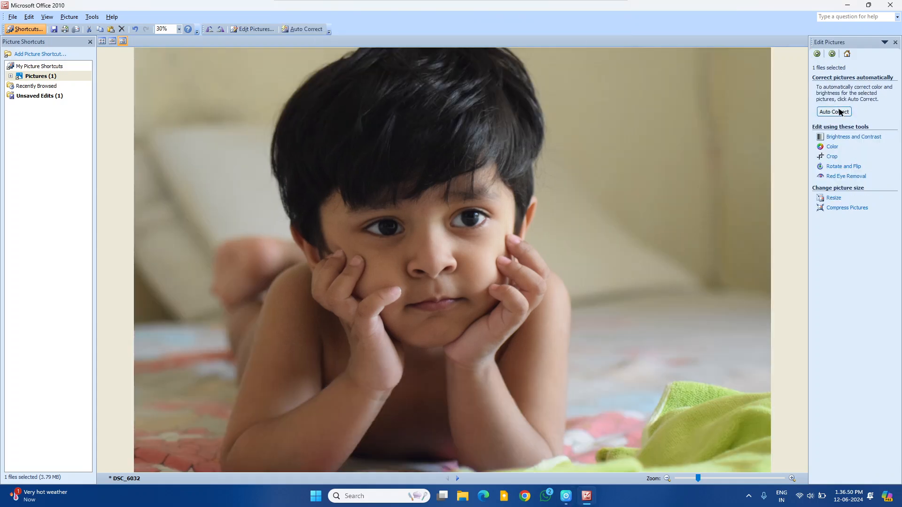
Step: Open the color settings for DSC_6032 and set the hue and saturation Amount to -59
{"action": "left_click", "coordinate": [833, 147]}
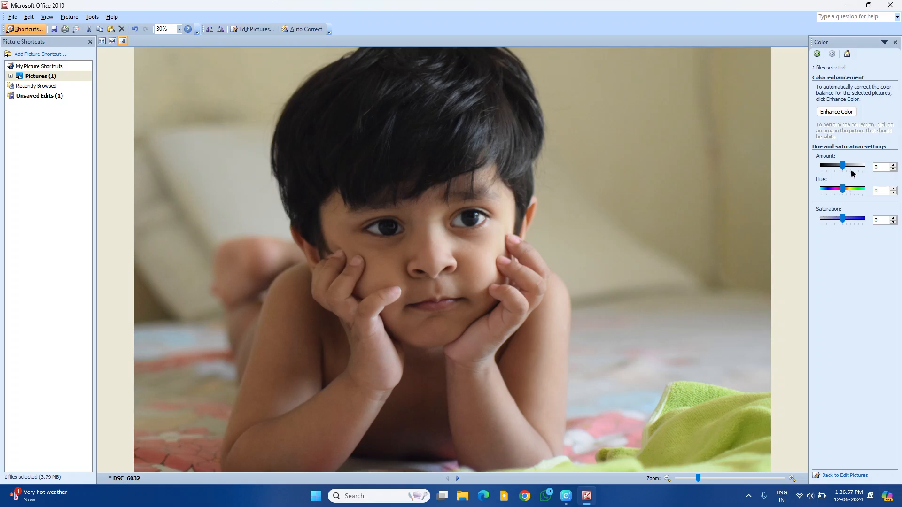
{"action": "mouse_move", "coordinate": [843, 165]}
{"action": "left_mouse_down"}
{"action": "mouse_move", "coordinate": [863, 170]}
{"action": "mouse_move", "coordinate": [830, 167]}
{"action": "left_mouse_up"}
{"action": "left_click", "coordinate": [891, 164]}
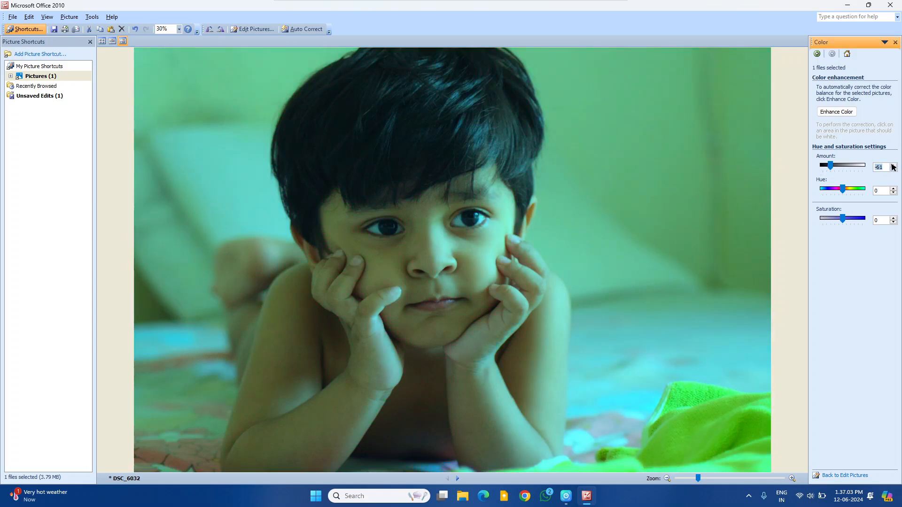
{"action": "left_click", "coordinate": [893, 166]}
{"action": "left_click", "coordinate": [892, 165]}
{"action": "left_click", "coordinate": [894, 169]}
{"action": "left_click", "coordinate": [894, 170]}
{"action": "left_click", "coordinate": [894, 170]}
Step: Set the picture's hue to 56 and return to the editing tools
{"action": "left_click", "coordinate": [854, 190]}
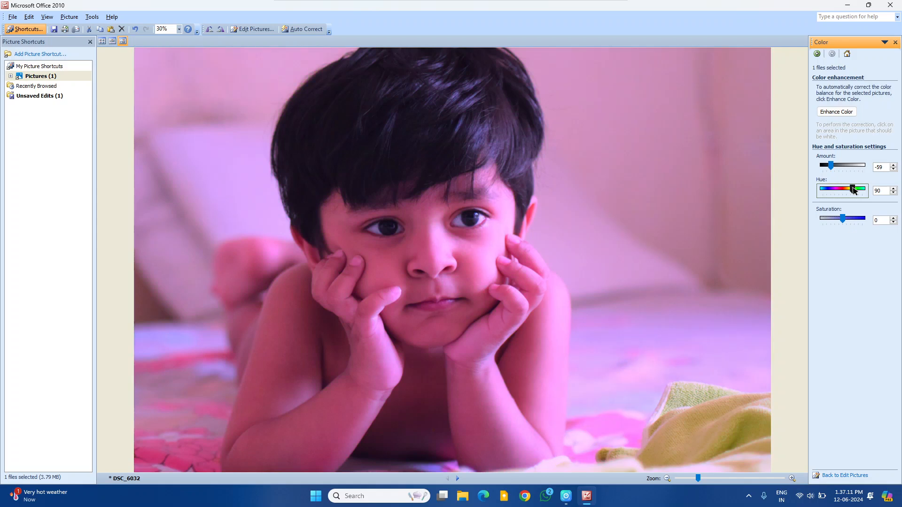
{"action": "left_click_drag", "start_coordinate": [854, 190], "coordinate": [842, 219]}
{"action": "left_click", "coordinate": [817, 53]}
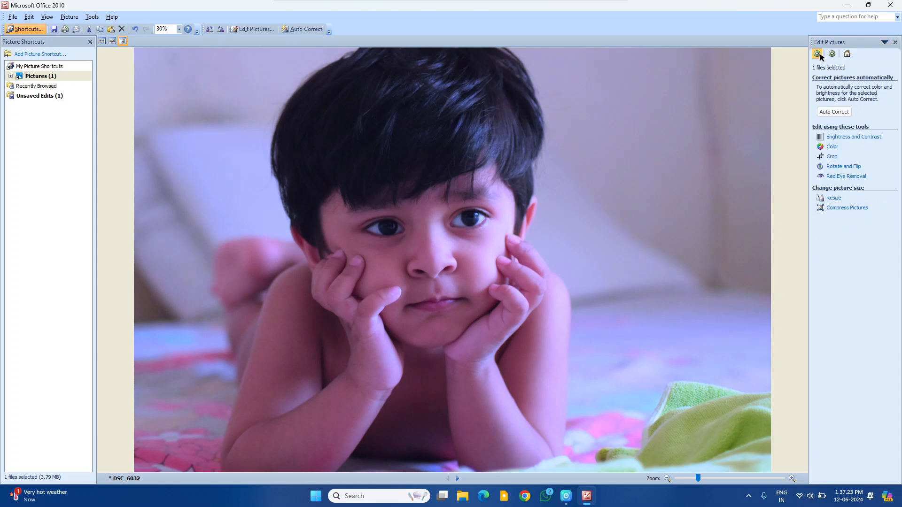
Step: Try the Enhance Color correction and leave the color settings without choosing a white area in the picture
{"action": "left_click", "coordinate": [833, 146]}
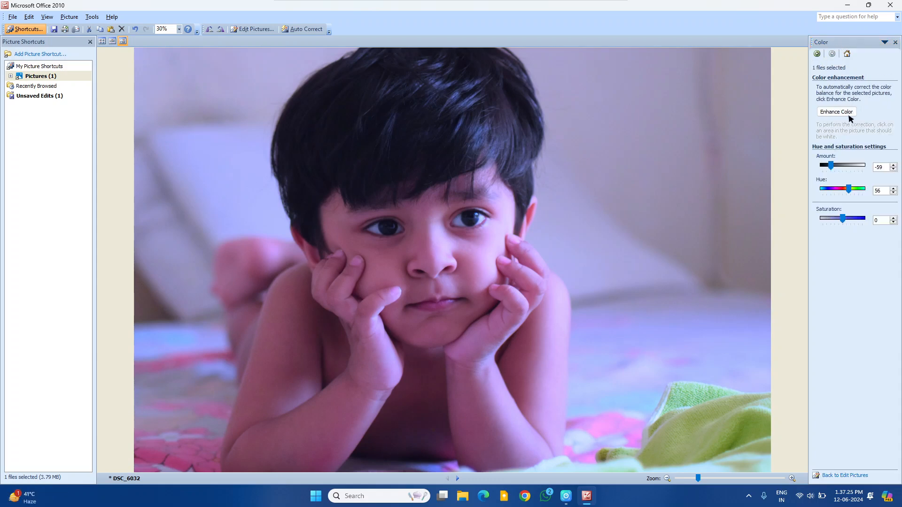
{"action": "left_click", "coordinate": [841, 116]}
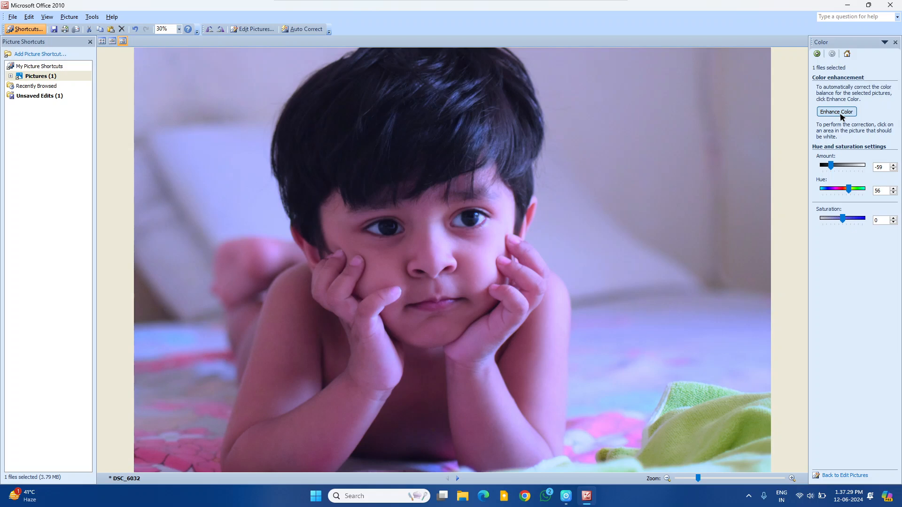
{"action": "left_click", "coordinate": [817, 53]}
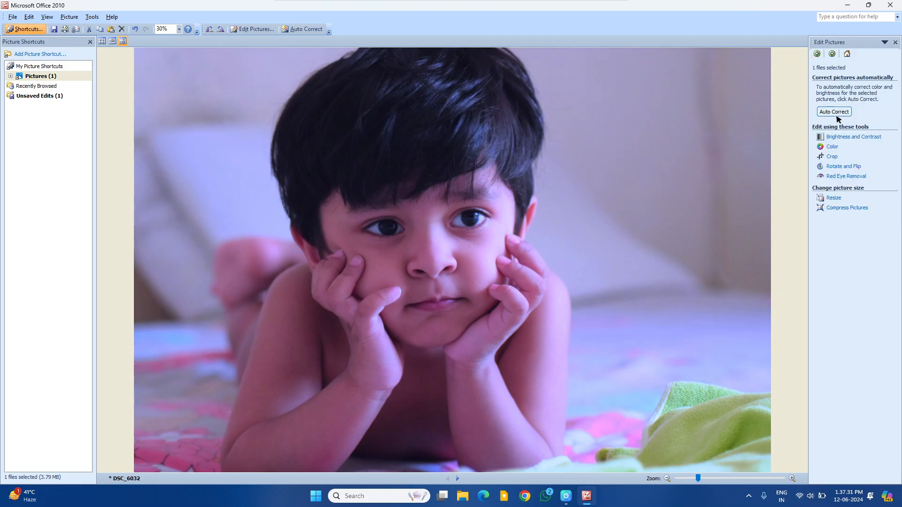
Step: Correct the picture's brightness with Auto Brightness and return to the editing tools
{"action": "left_click", "coordinate": [852, 137]}
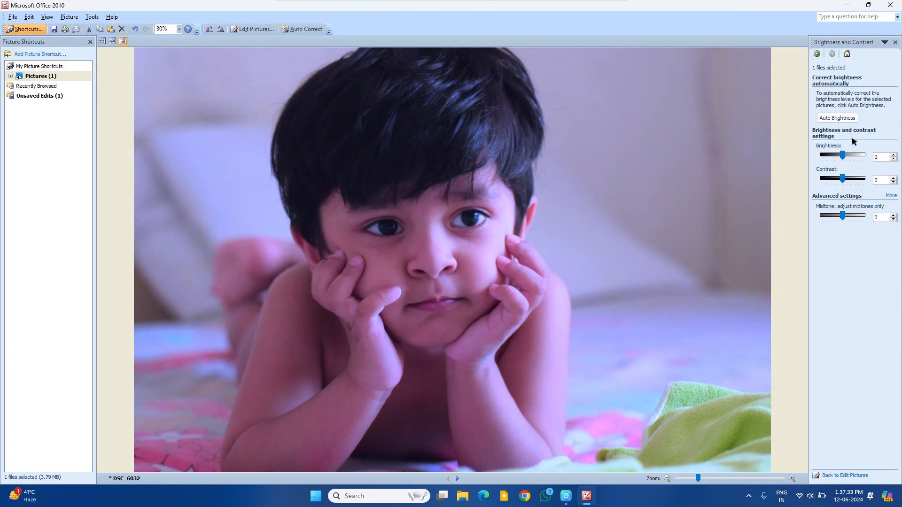
{"action": "left_click", "coordinate": [837, 118]}
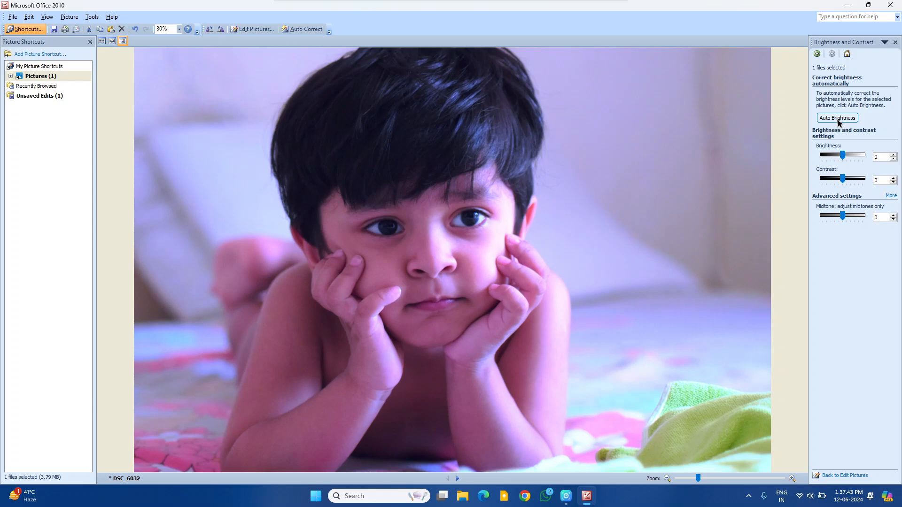
{"action": "left_click", "coordinate": [817, 54]}
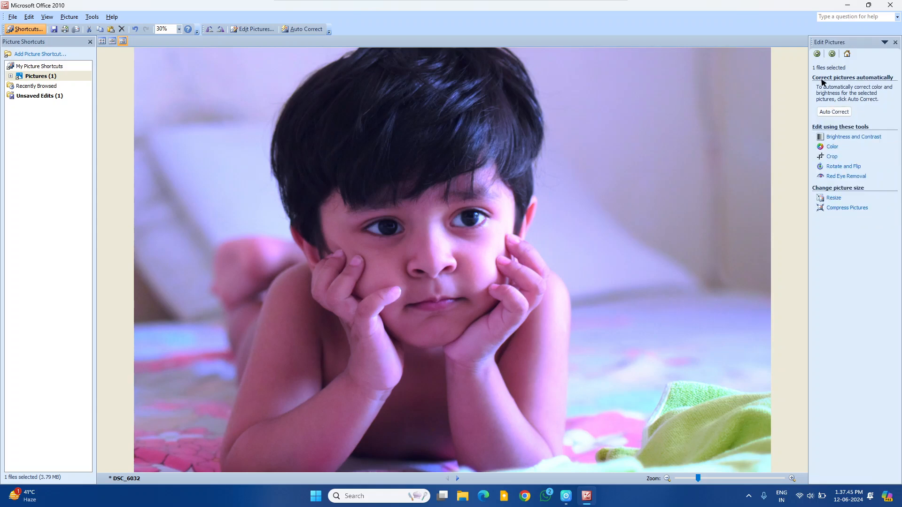
Step: Close and reopen the picture editing tools, and apply Auto Correct to DSC_6032
{"action": "left_click", "coordinate": [817, 53]}
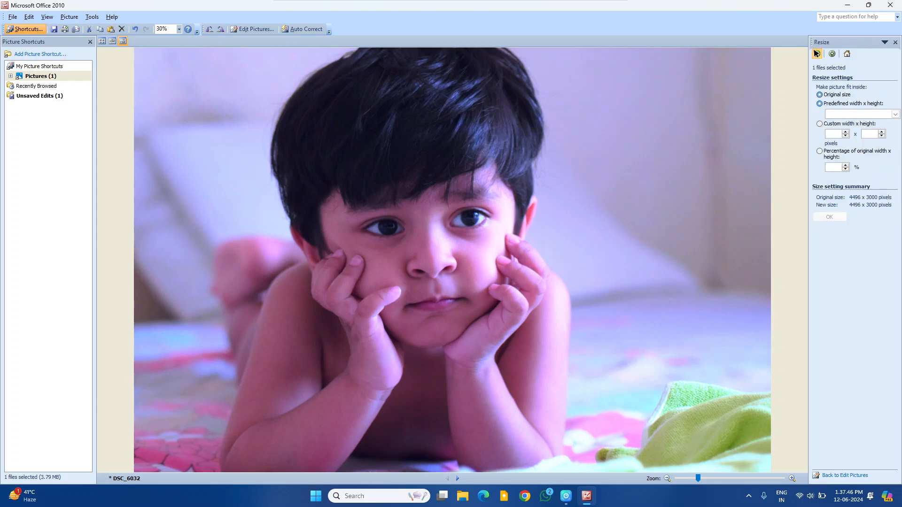
{"action": "left_click", "coordinate": [894, 41]}
{"action": "left_click", "coordinate": [262, 30]}
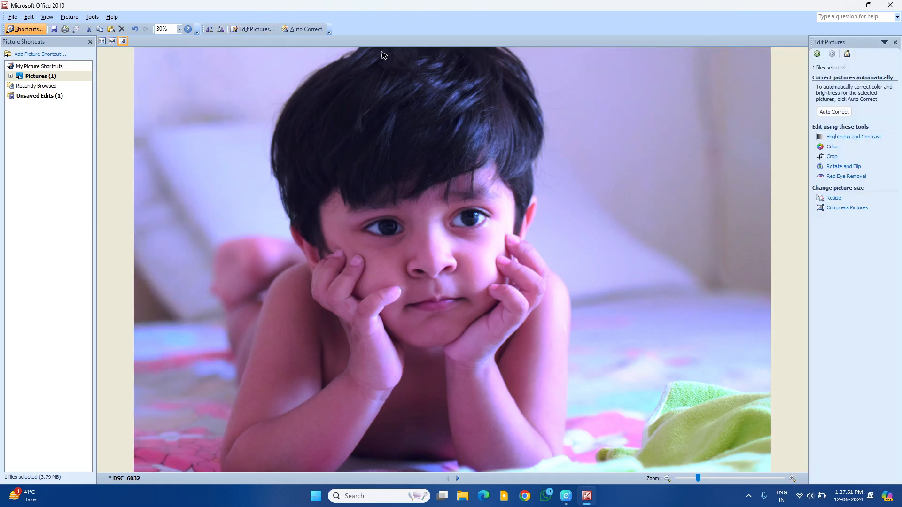
{"action": "left_click", "coordinate": [306, 31]}
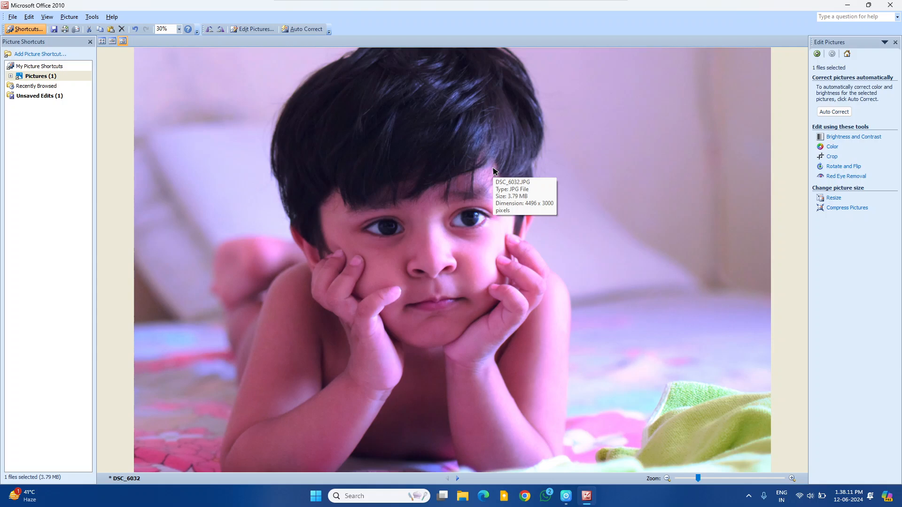
Step: Switch to the Filmstrip view, select DSC_6424 and apply Auto Correct to it
{"action": "left_click", "coordinate": [113, 42]}
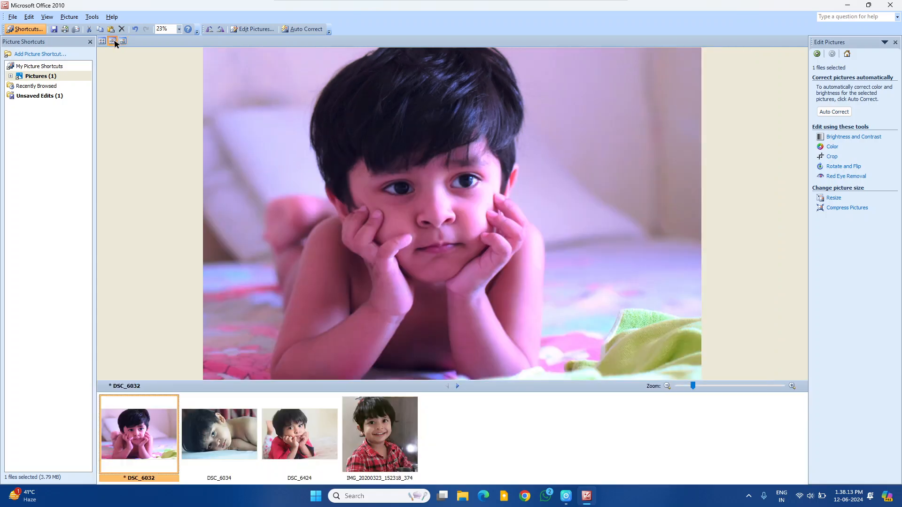
{"action": "left_click", "coordinate": [301, 444]}
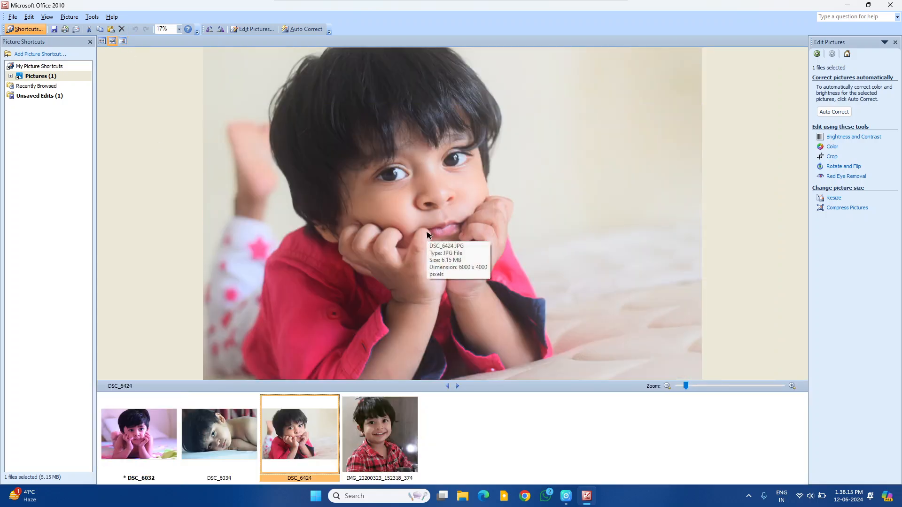
{"action": "left_click", "coordinate": [304, 29]}
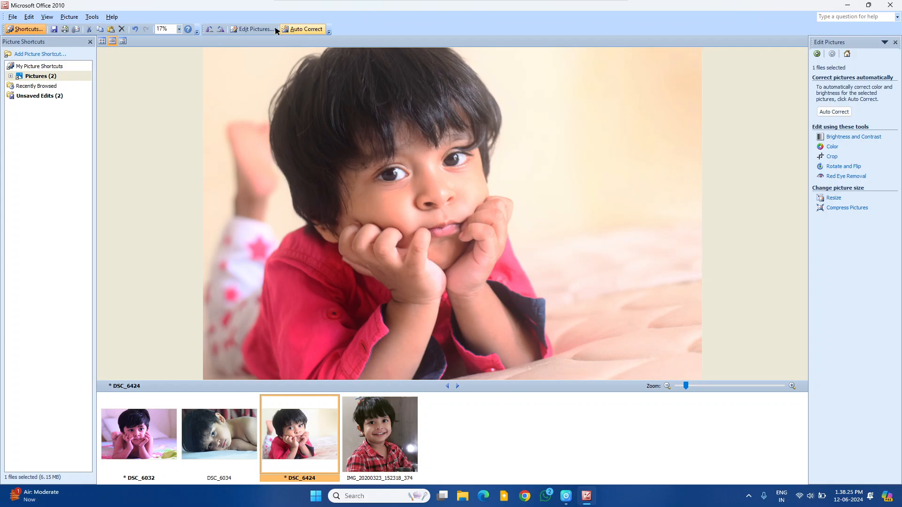
{"action": "left_click", "coordinate": [114, 18]}
{"action": "left_click", "coordinate": [116, 19]}
{"action": "mouse_move", "coordinate": [304, 4]}
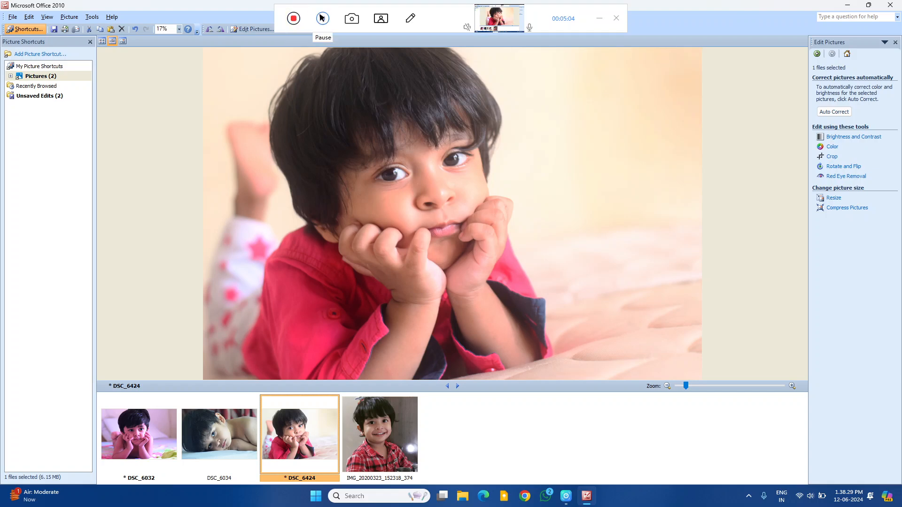
{"action": "left_click", "coordinate": [322, 16]}
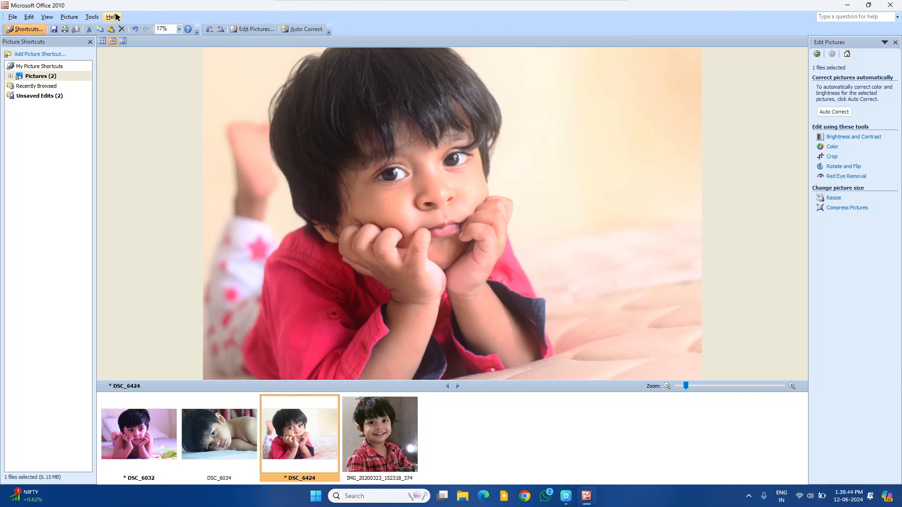
Step: Review the Help commands and the Customize dialog's options, toolbars and commands, and close the dialog
{"action": "left_click", "coordinate": [113, 17]}
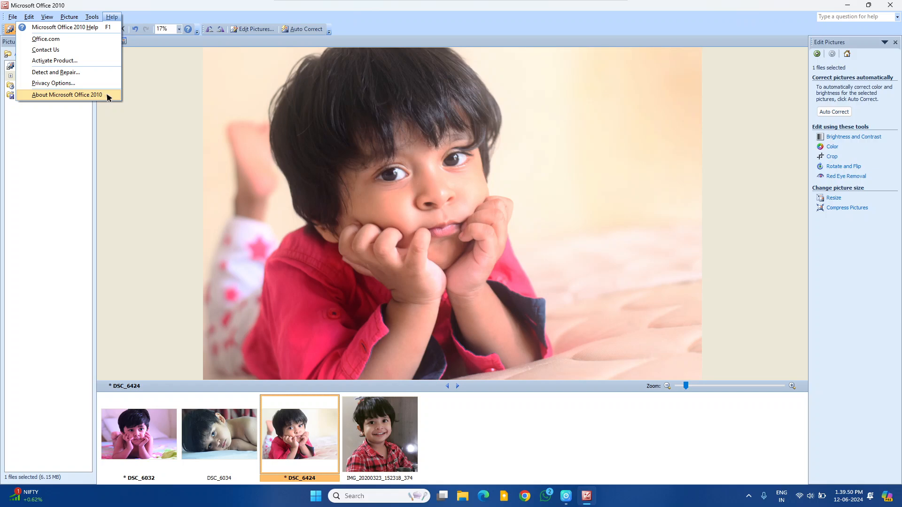
{"action": "mouse_move", "coordinate": [91, 16]}
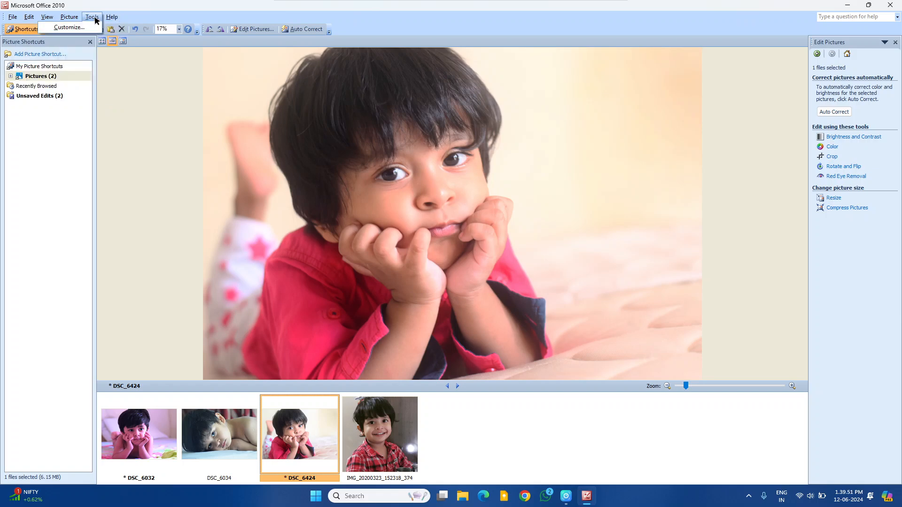
{"action": "left_click", "coordinate": [69, 27]}
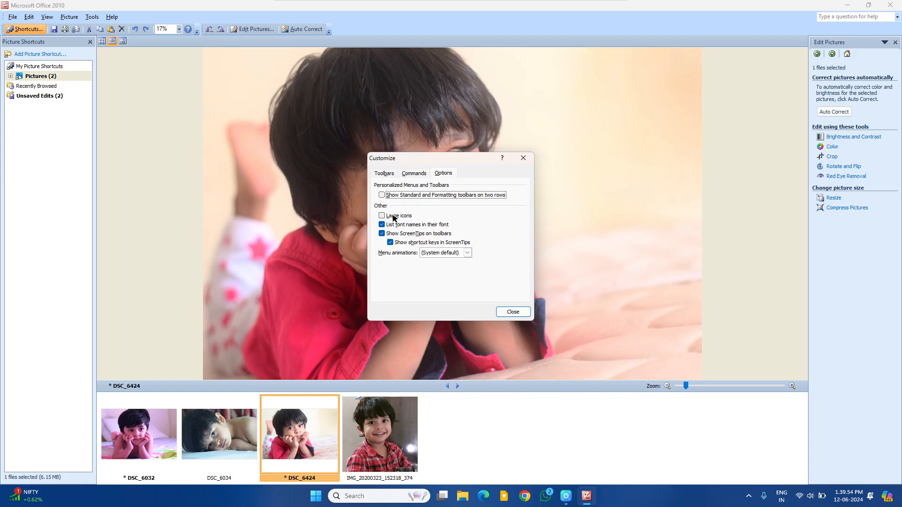
{"action": "left_click", "coordinate": [388, 176]}
{"action": "left_click", "coordinate": [416, 175]}
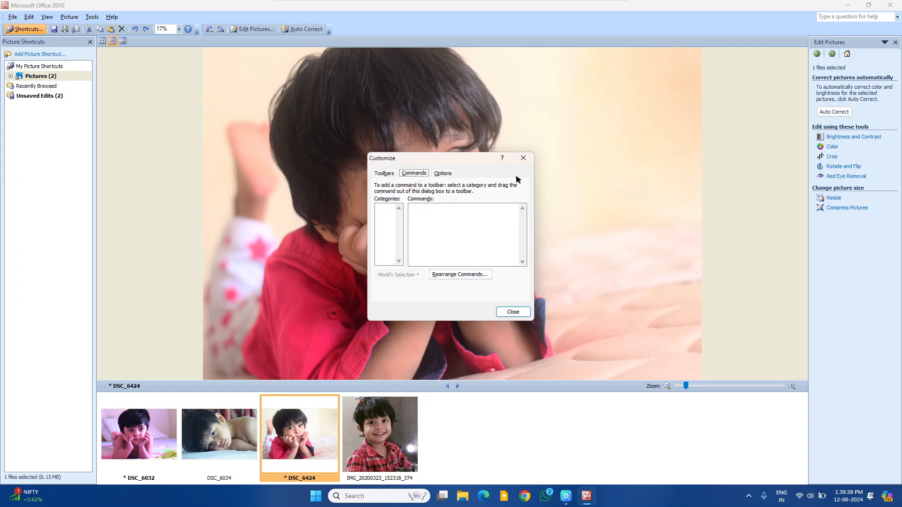
{"action": "left_click", "coordinate": [523, 158]}
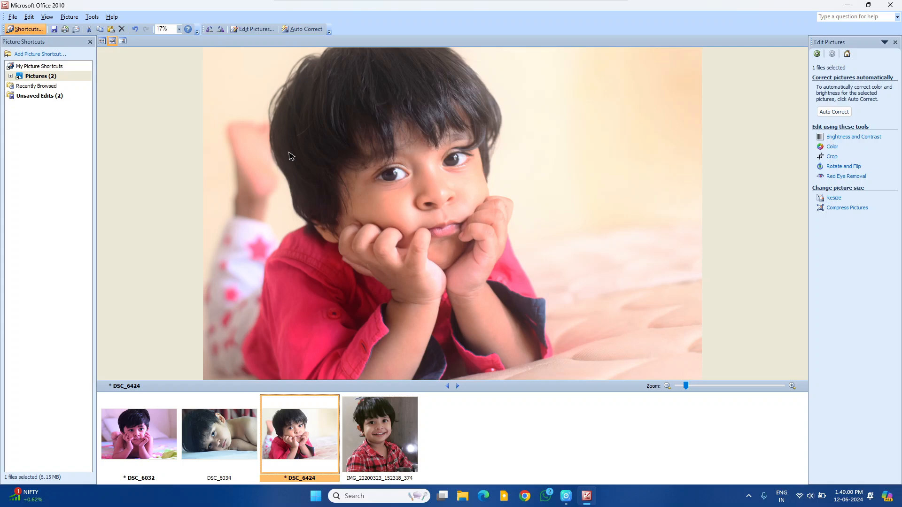
Step: Review the available picture editing commands and the view options
{"action": "left_click", "coordinate": [69, 17]}
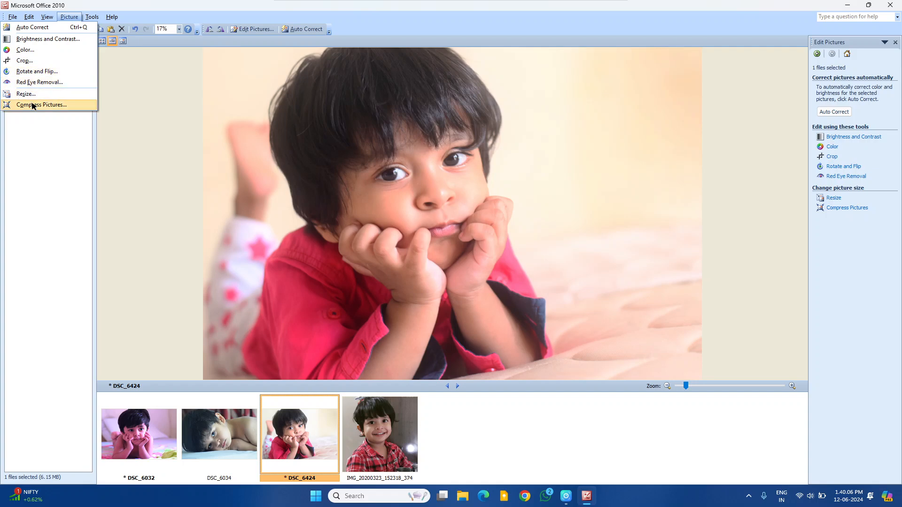
{"action": "mouse_move", "coordinate": [49, 17]}
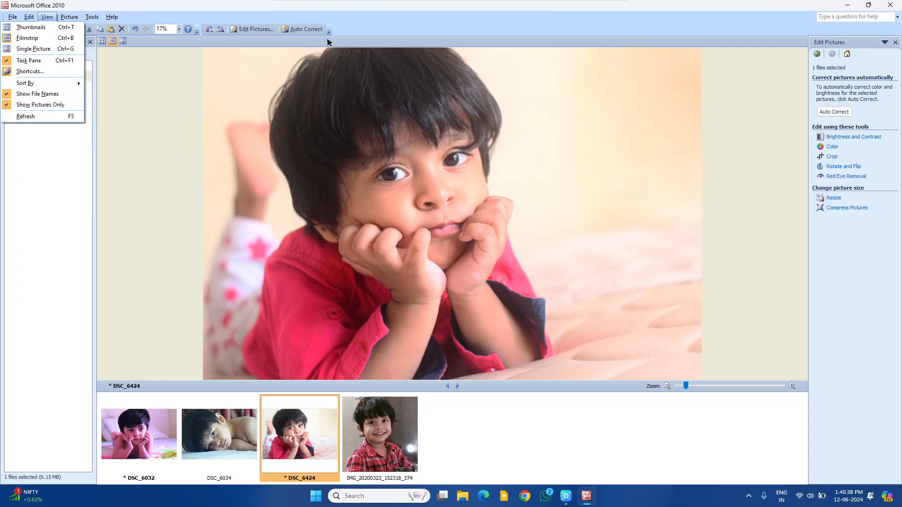
{"action": "left_click", "coordinate": [323, 18]}
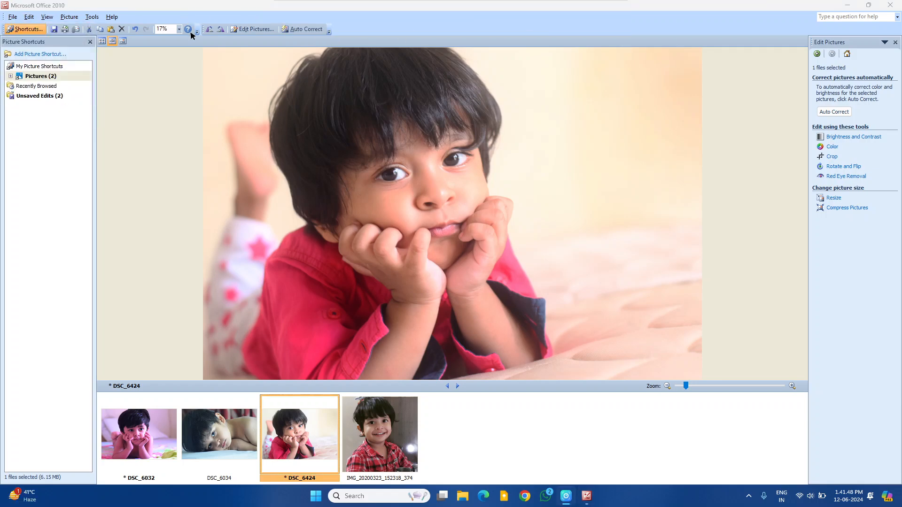
Step: Open the export settings for DSC_6424 and review the available export file formats and file commands
{"action": "left_click", "coordinate": [13, 19]}
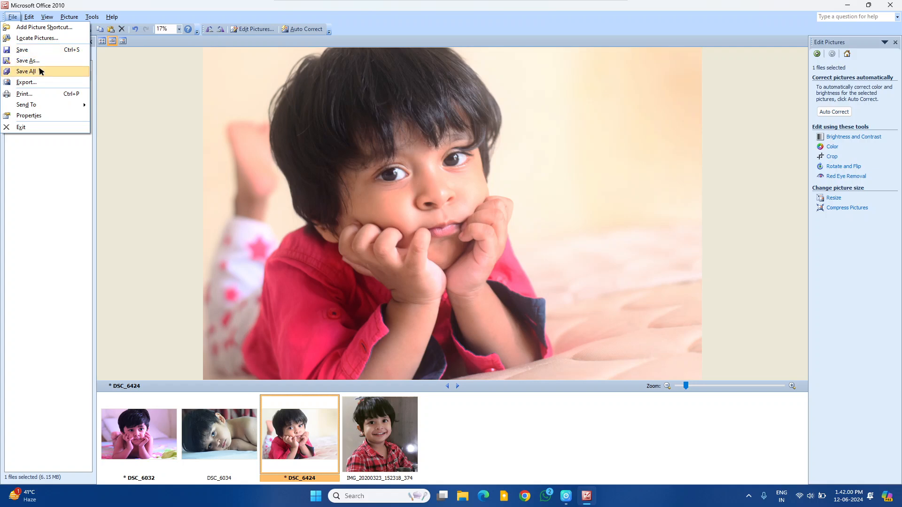
{"action": "left_click", "coordinate": [26, 83]}
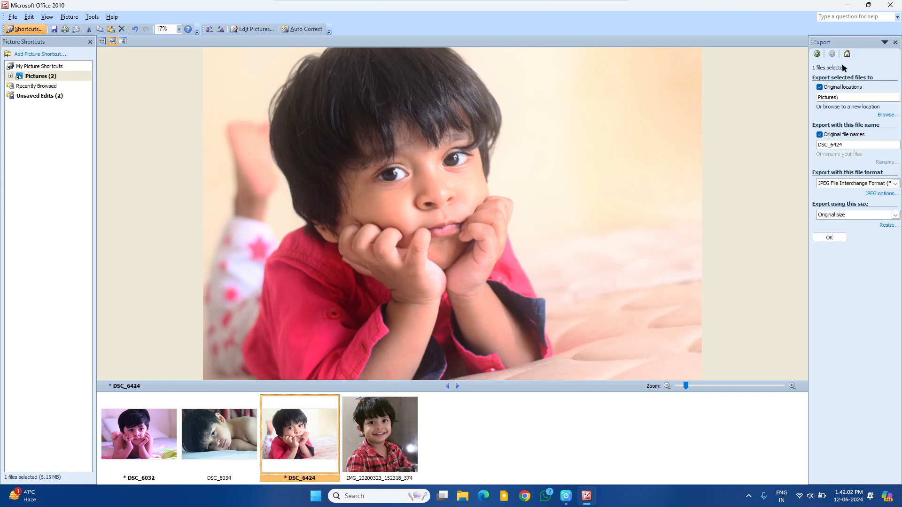
{"action": "left_click", "coordinate": [836, 42]}
{"action": "left_click", "coordinate": [823, 42]}
{"action": "left_click", "coordinate": [896, 183]}
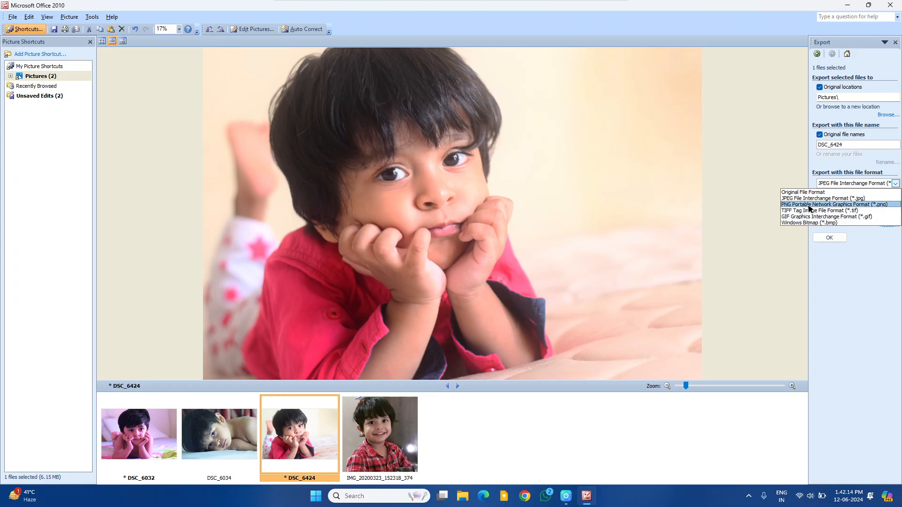
{"action": "left_click", "coordinate": [12, 17]}
{"action": "left_click", "coordinate": [12, 17]}
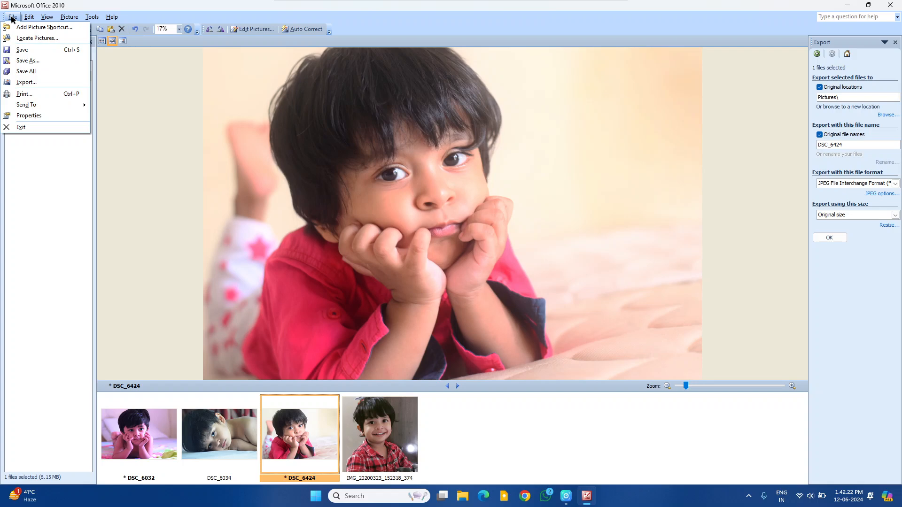
Step: Switch to the Thumbnail view, select all the pictures and apply Auto Correct to them
{"action": "left_click", "coordinate": [102, 41]}
{"action": "key", "text": "ctrl+a"}
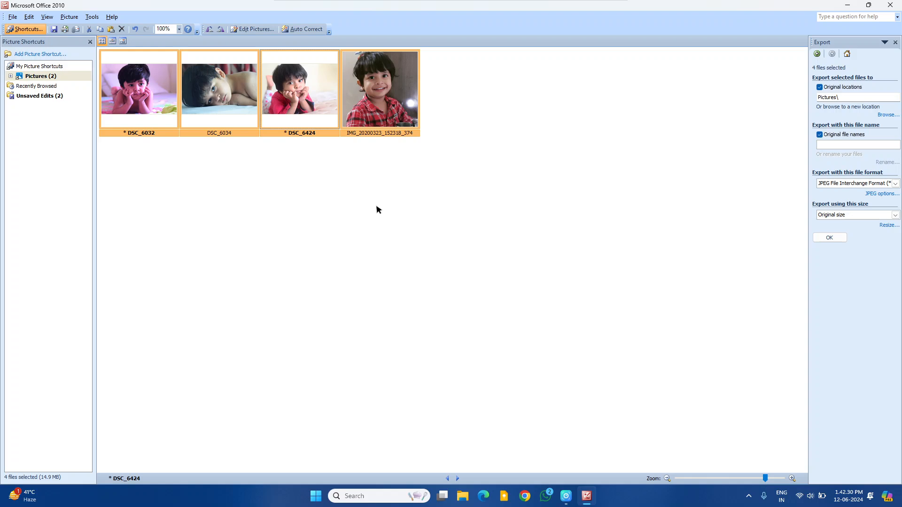
{"action": "left_click", "coordinate": [305, 30]}
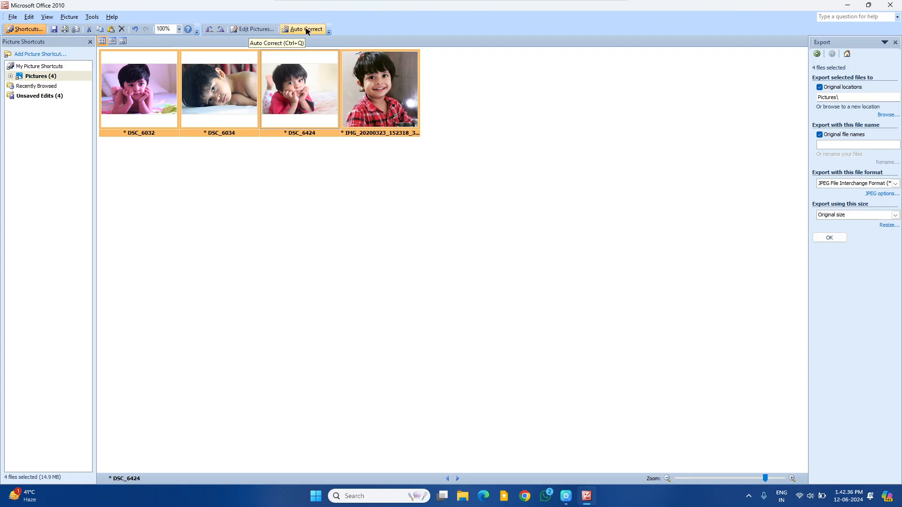
Step: Rotate all the selected pictures left by 90 degrees and return to the picture editing tools
{"action": "left_click", "coordinate": [253, 30]}
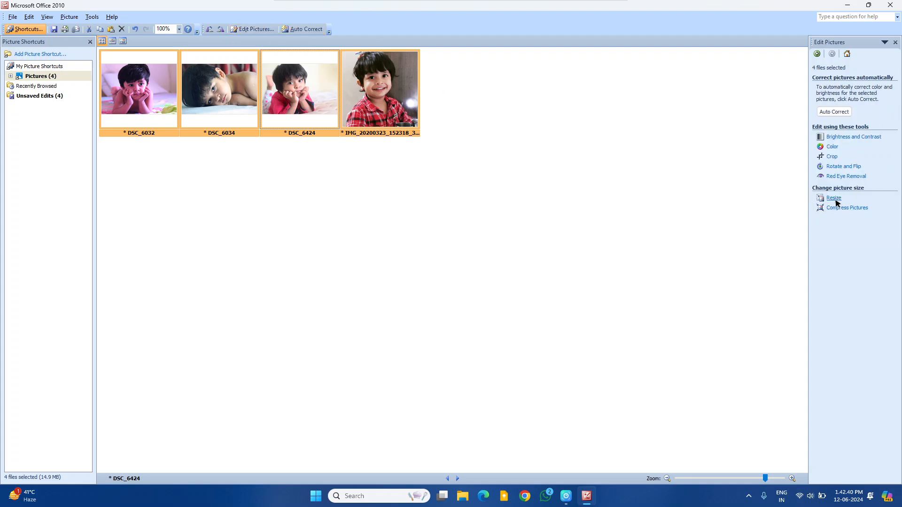
{"action": "left_click", "coordinate": [842, 167]}
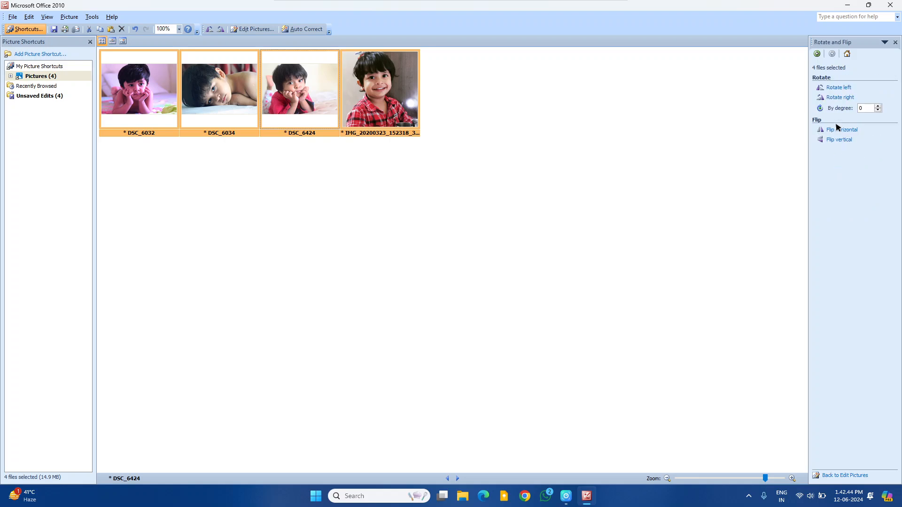
{"action": "left_click", "coordinate": [838, 88]}
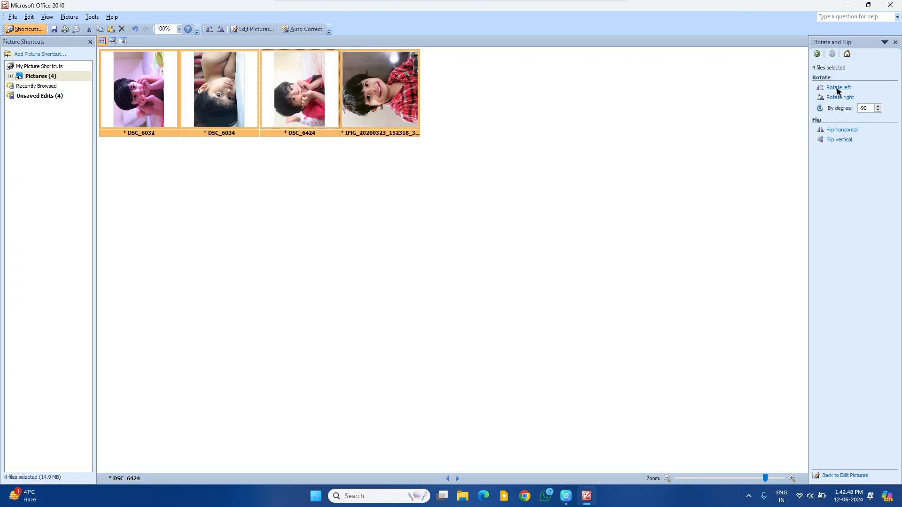
{"action": "left_click", "coordinate": [817, 54]}
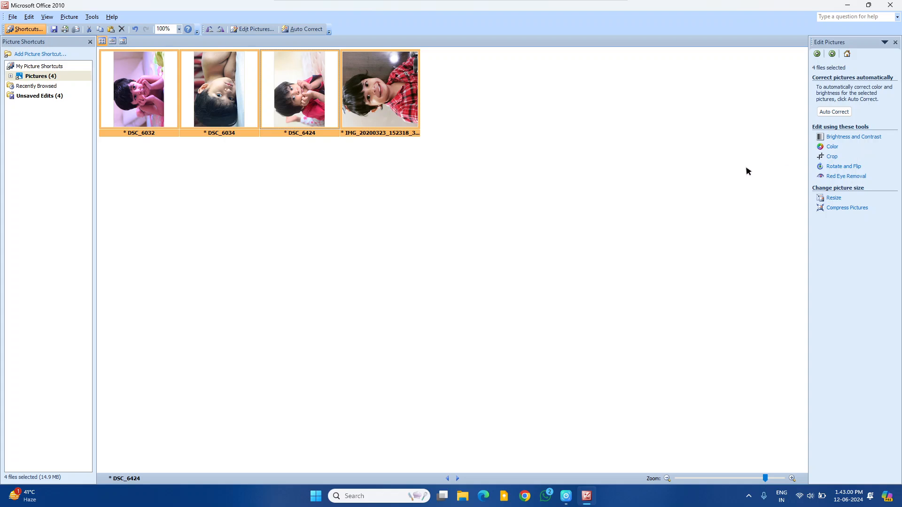
Step: Review the file commands, clear the picture selection and open the program's About information
{"action": "left_click", "coordinate": [12, 17]}
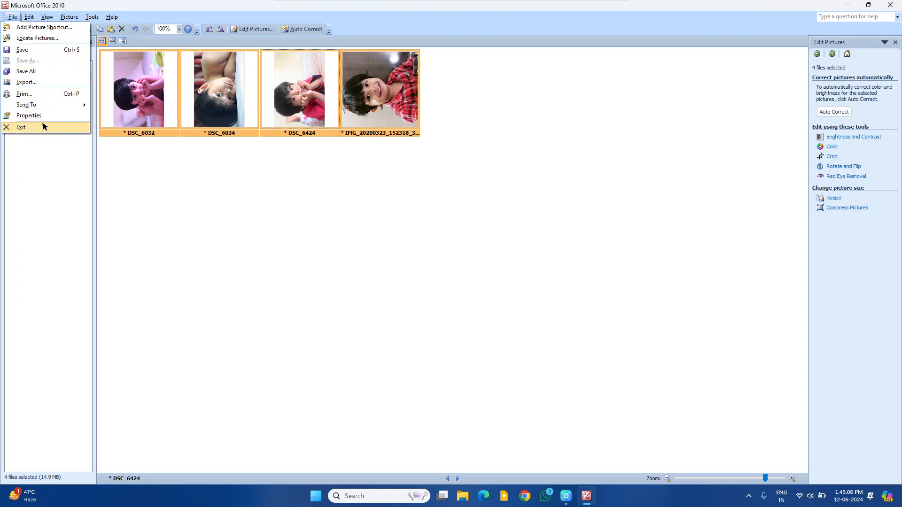
{"action": "left_click", "coordinate": [393, 195]}
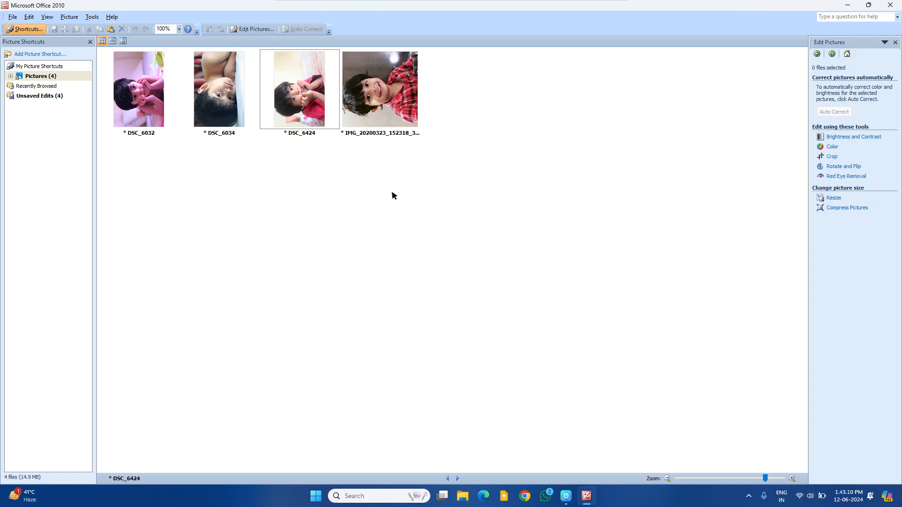
{"action": "left_click", "coordinate": [112, 17]}
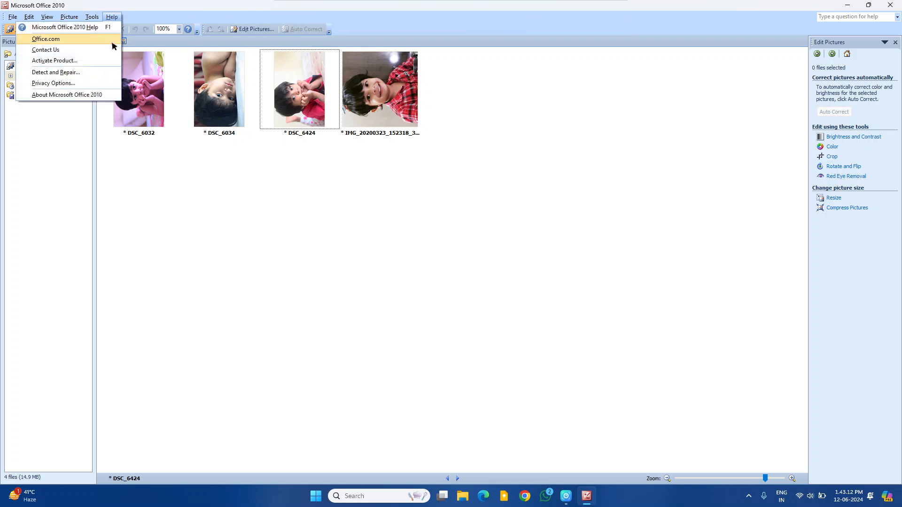
{"action": "left_click", "coordinate": [75, 96]}
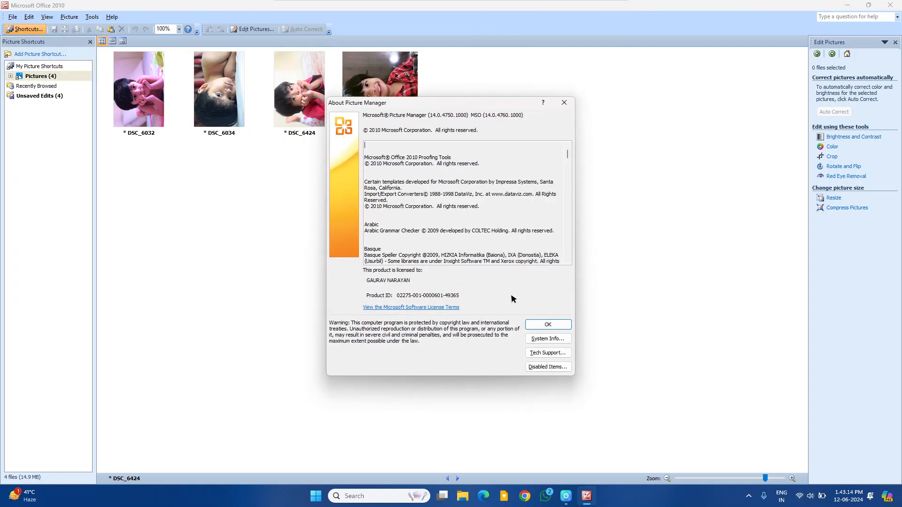